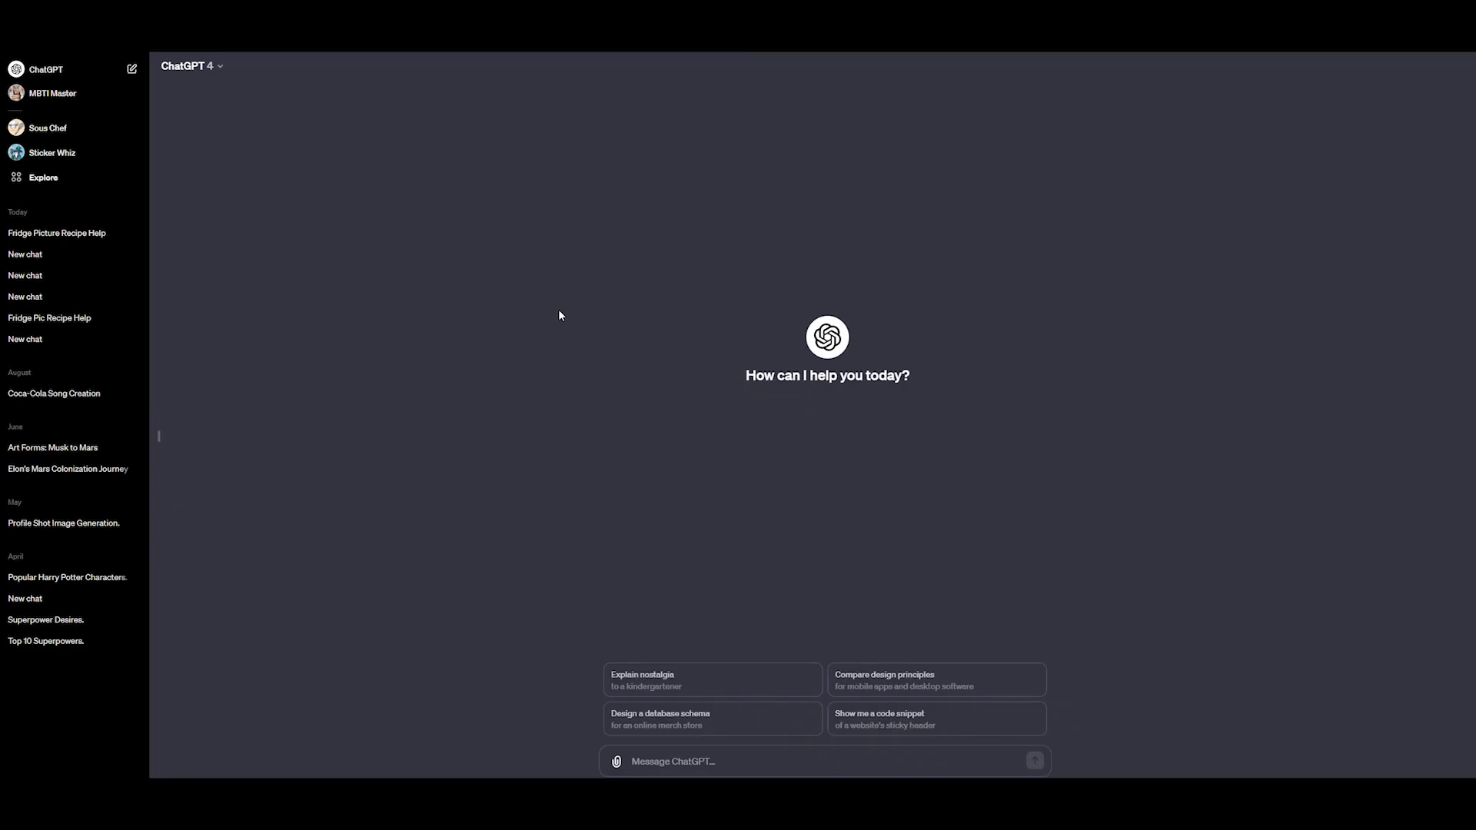
Check which ChatGPT model versions are available for the chat
click(220, 67)
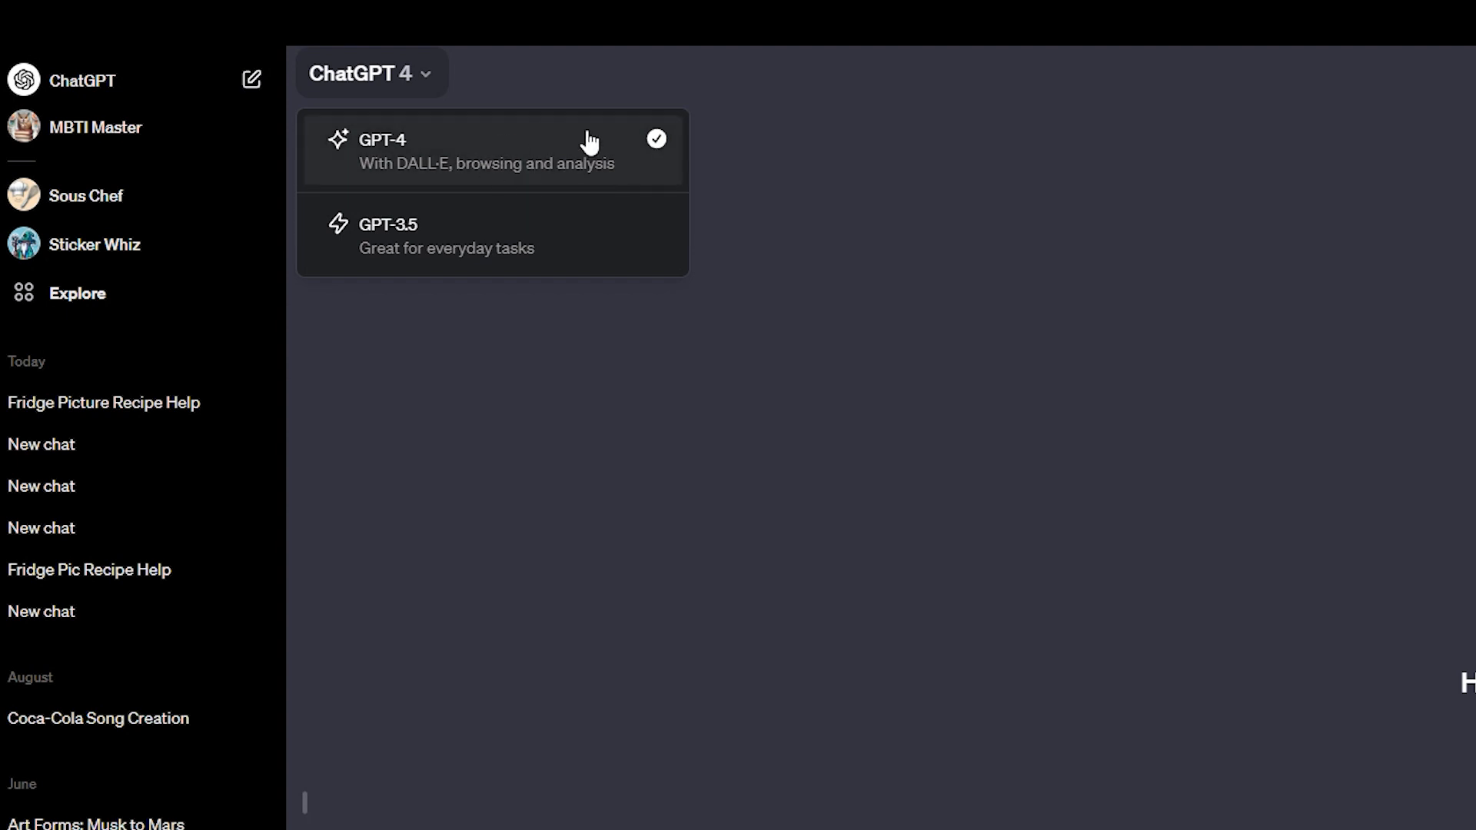
click(896, 321)
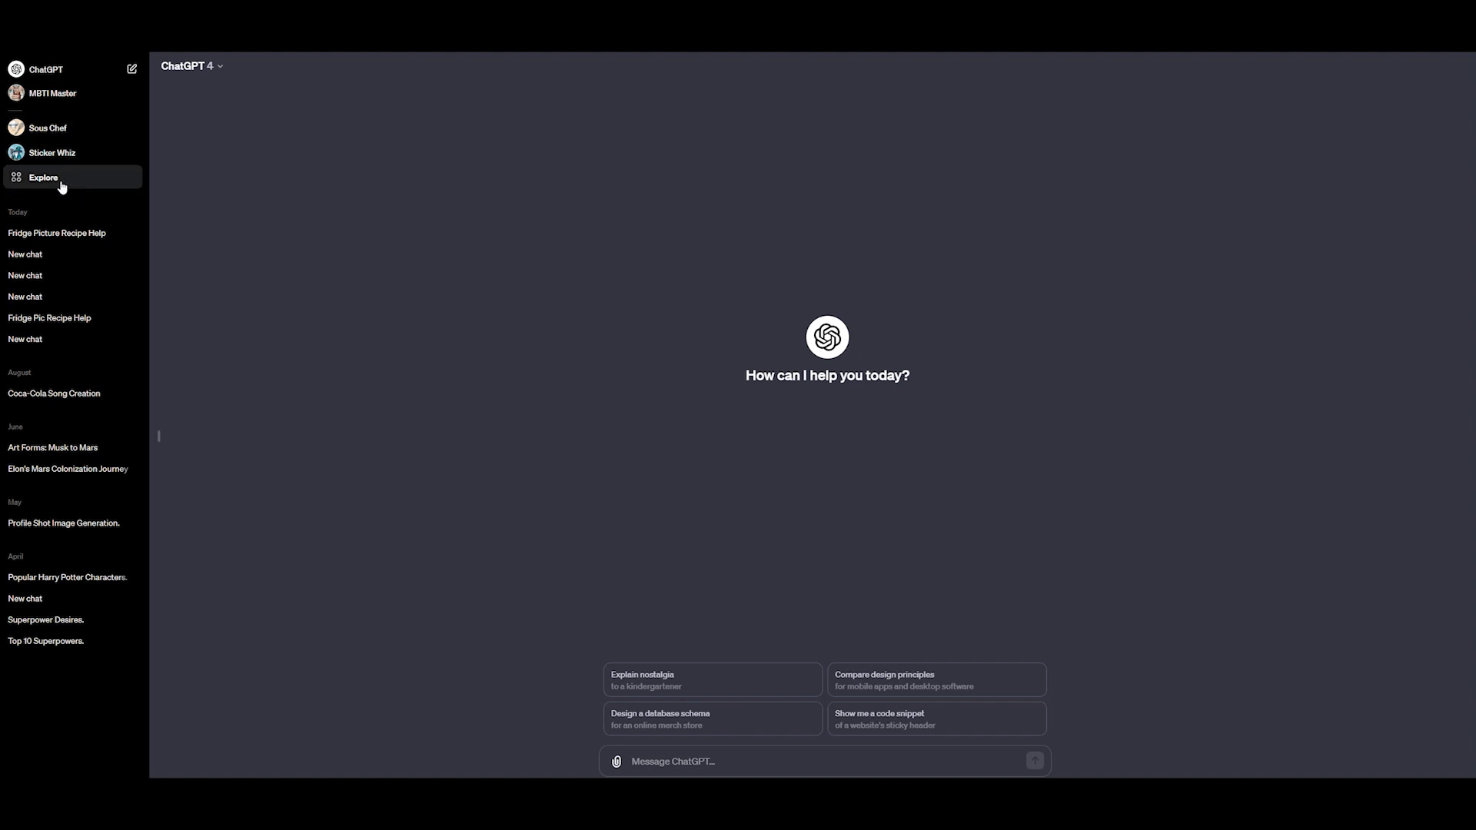
Open the GPT catalogue and look through the own, recently used and OpenAI-made GPTs
click(62, 187)
triple_click(638, 87)
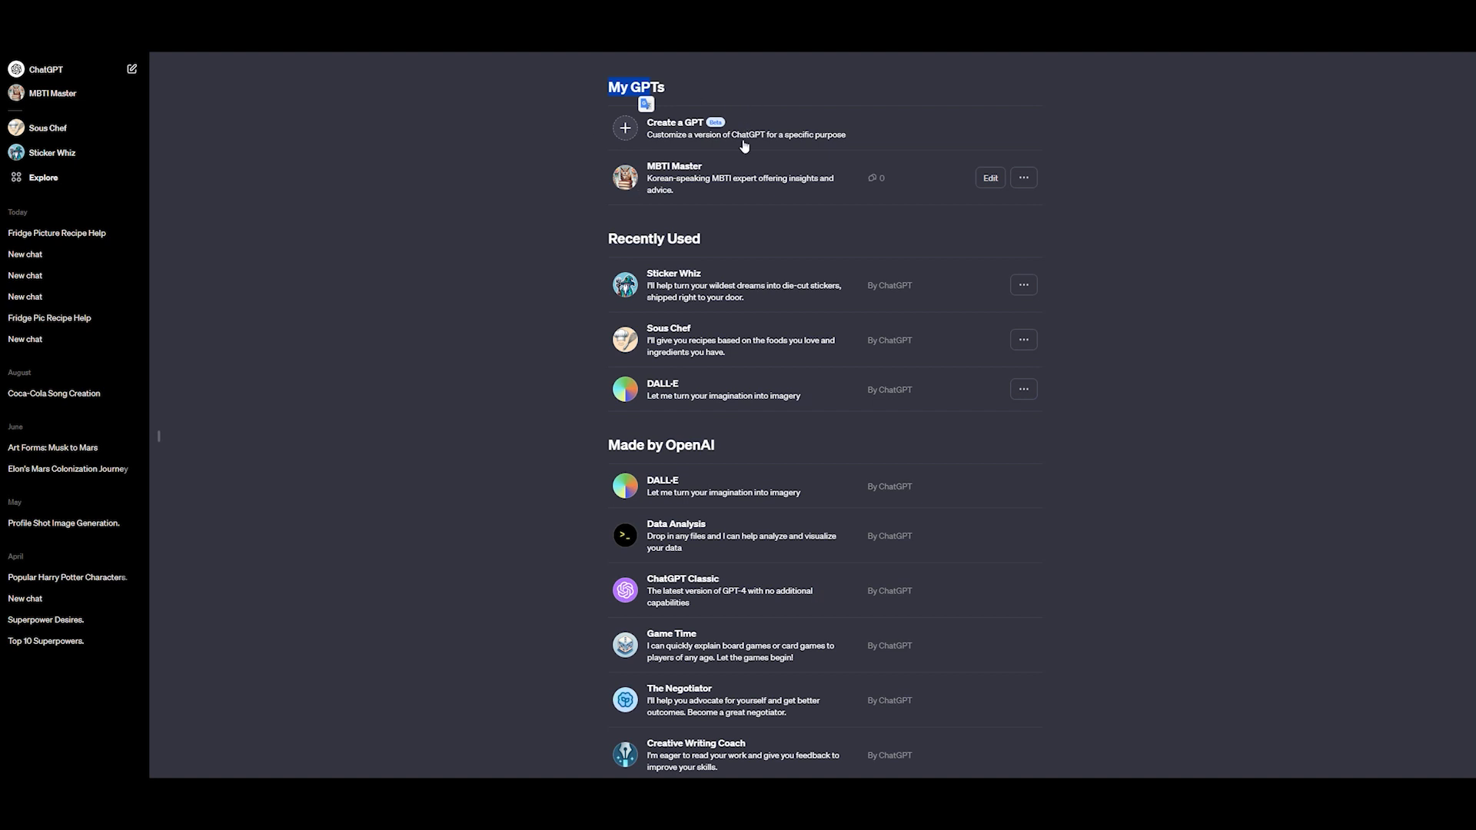
click(522, 447)
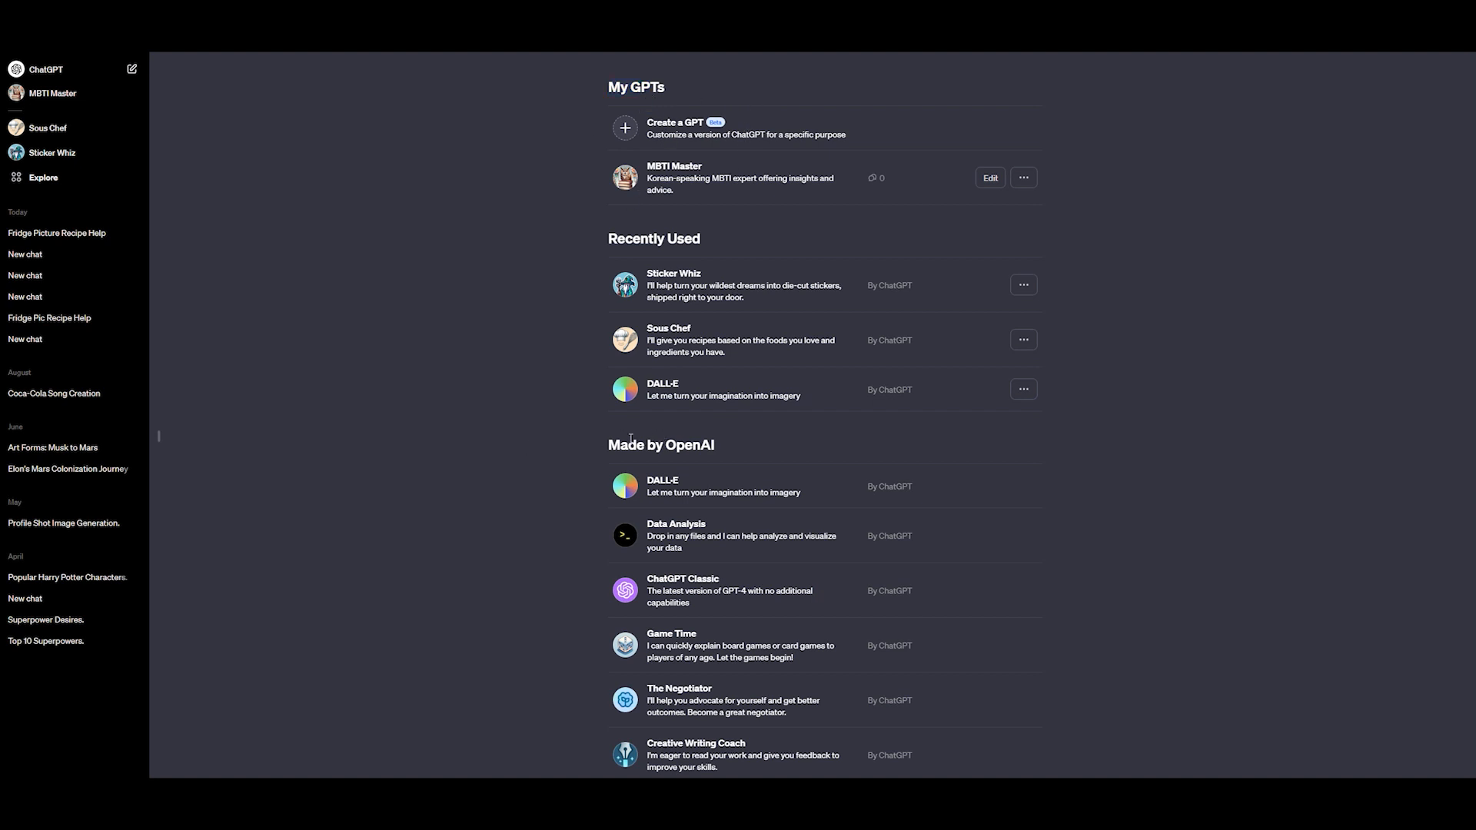
scroll(630, 442, down, 2)
scroll(541, 558, down, 3)
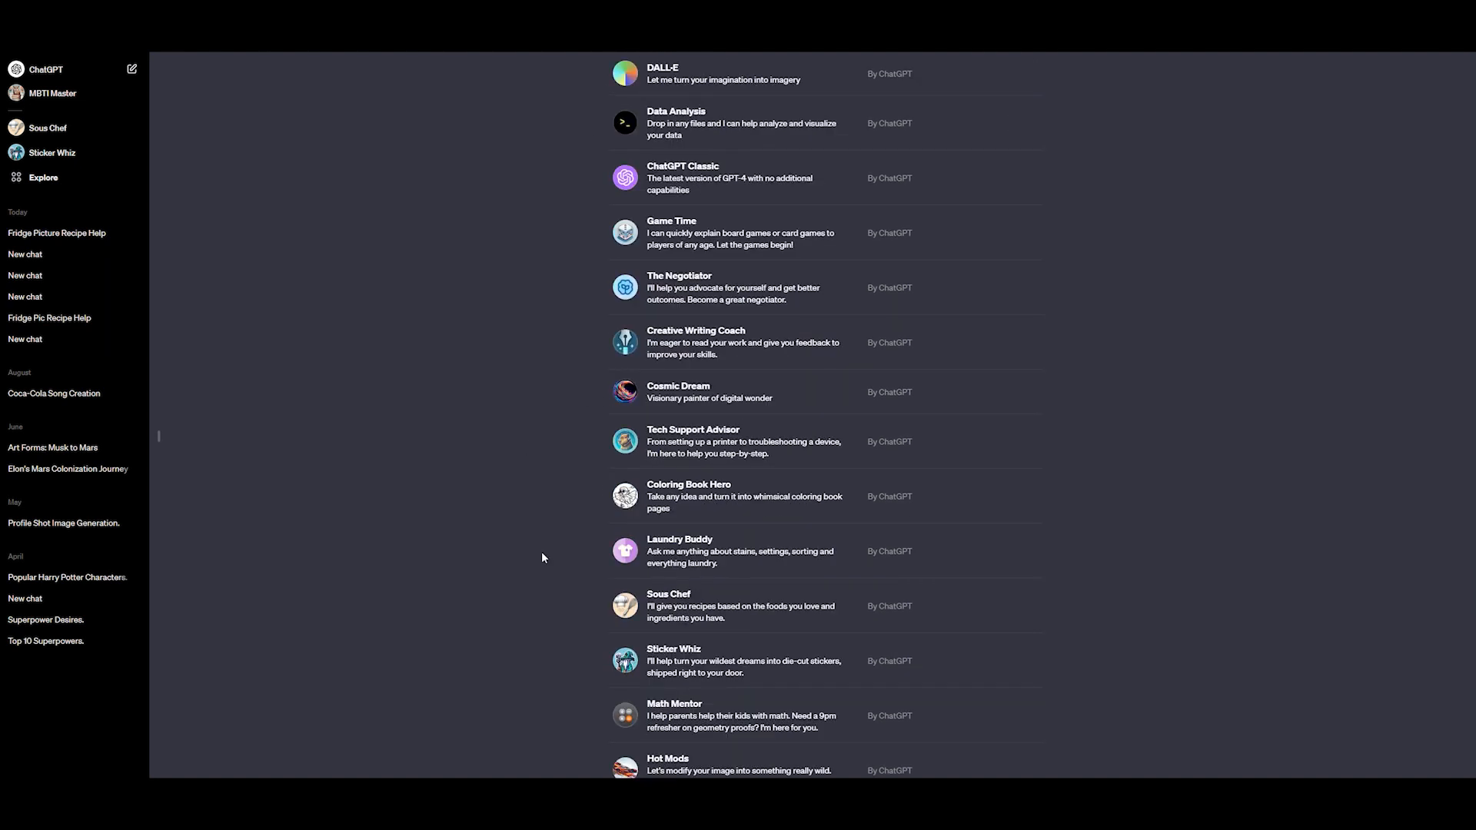
scroll(542, 557, up, 5)
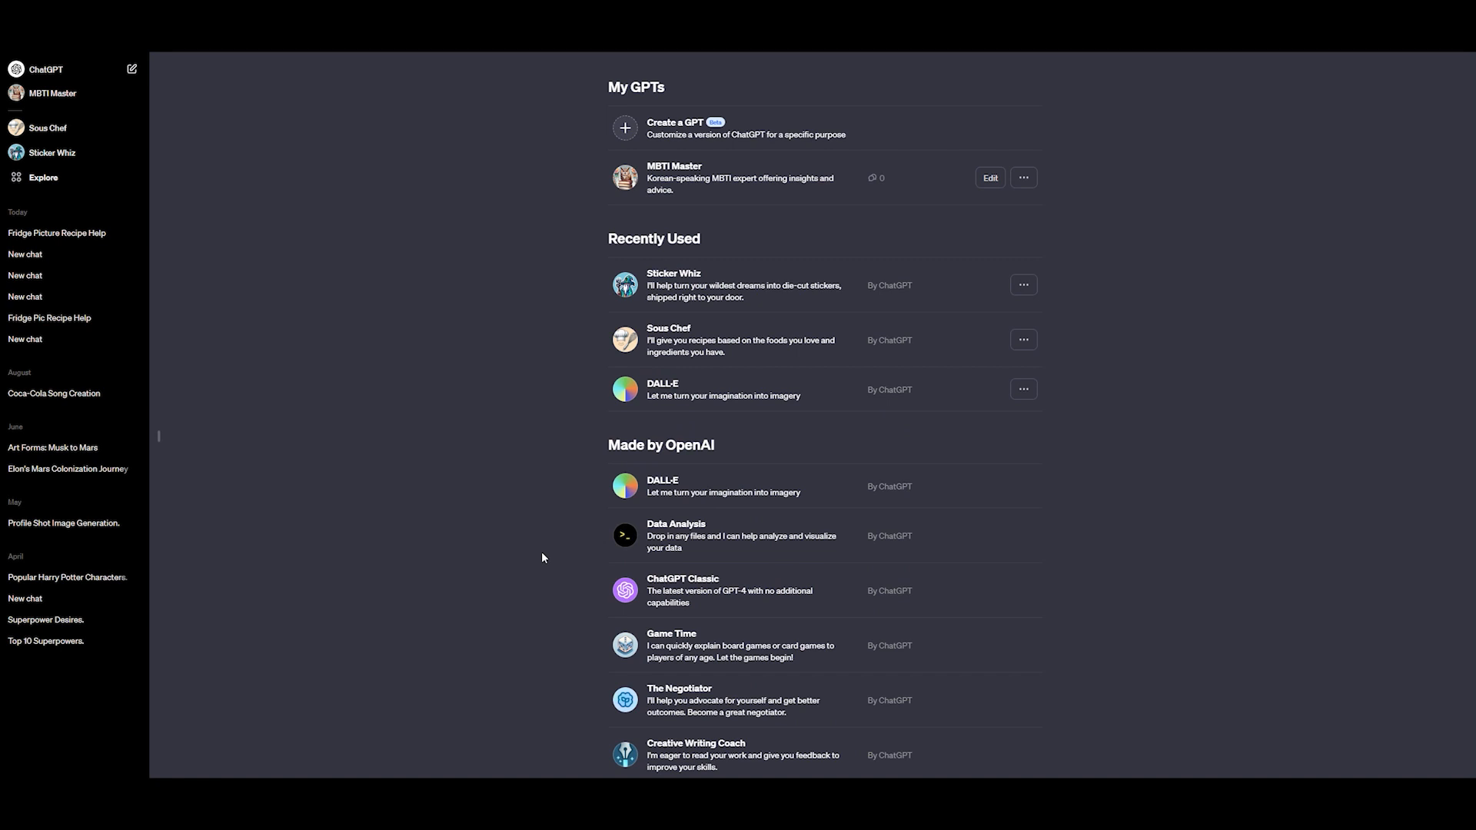
Open the DALL-E chat about the AI playground pictures and inspect both generated images and their prompt
click(682, 492)
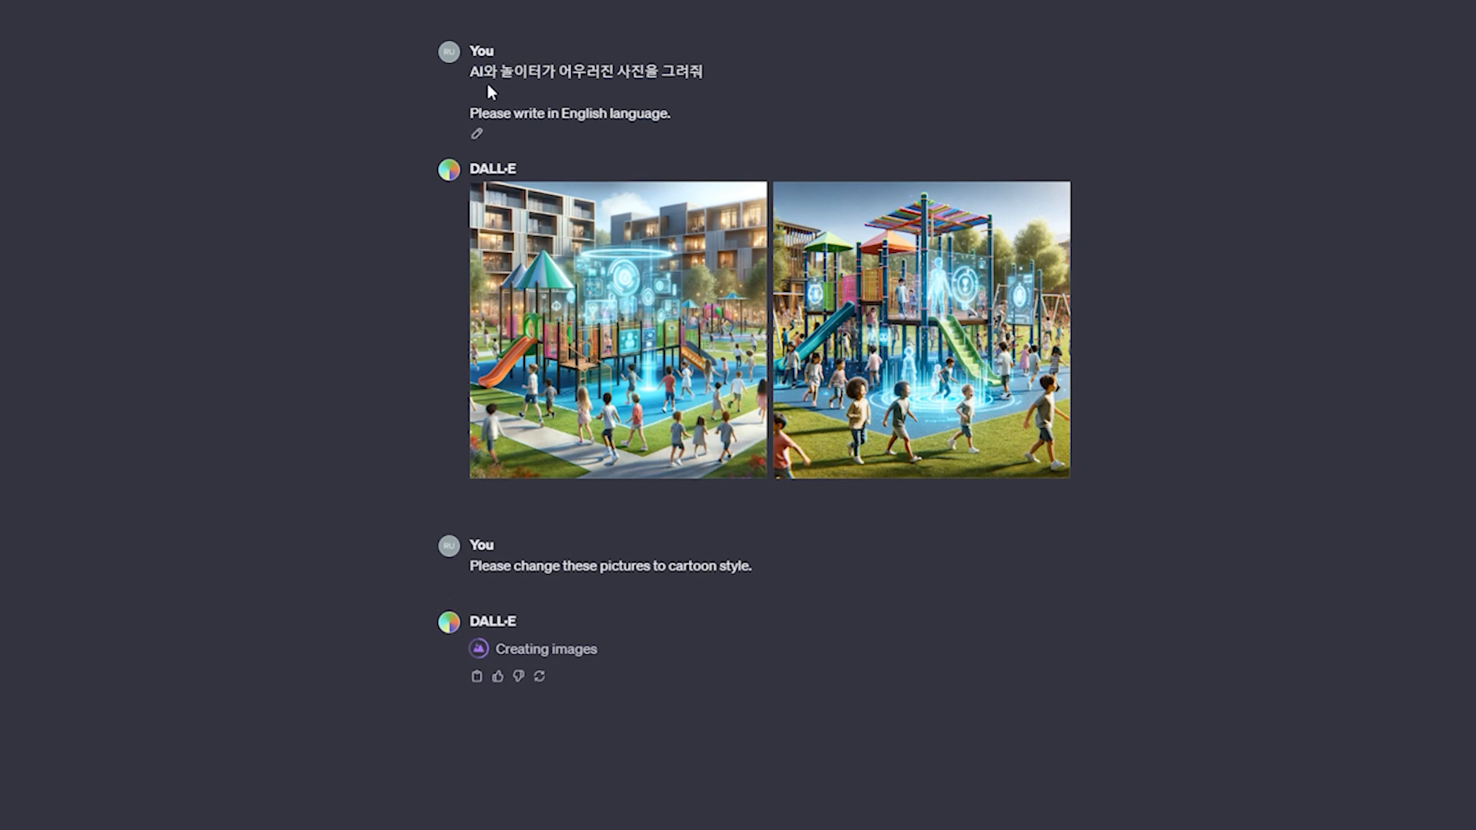
drag(470, 71, 626, 73)
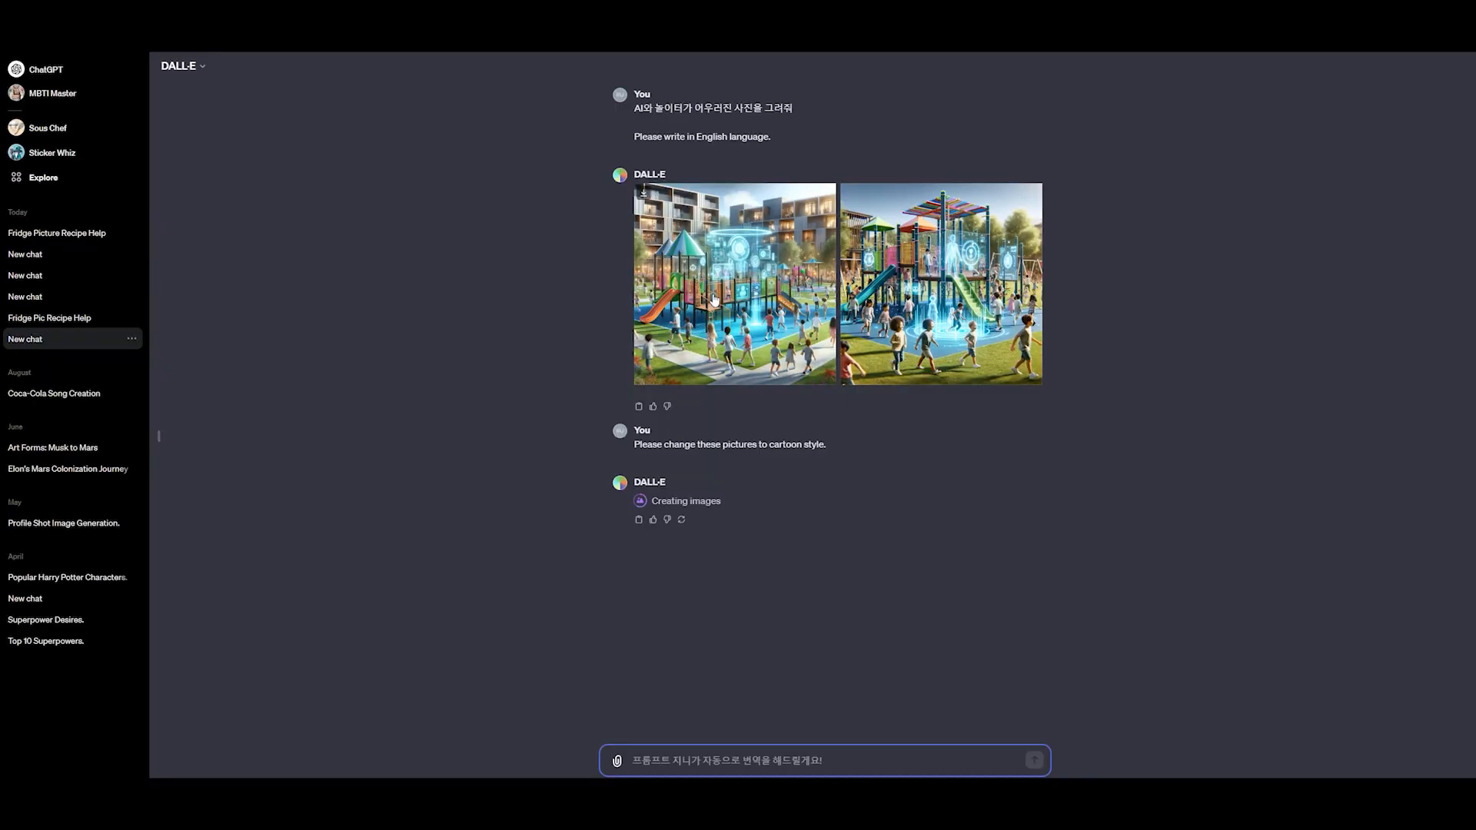
click(714, 300)
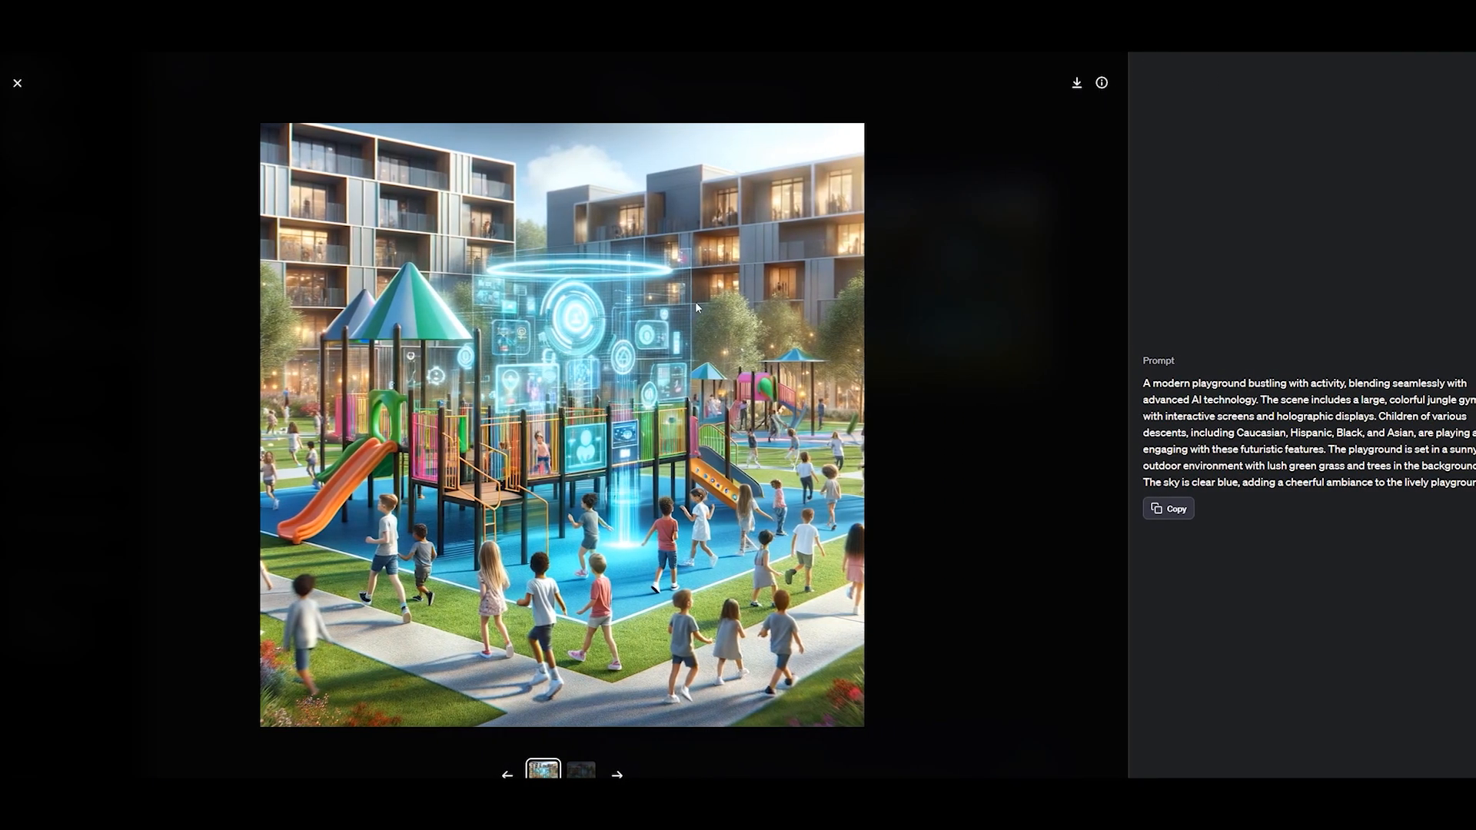
click(17, 83)
click(892, 282)
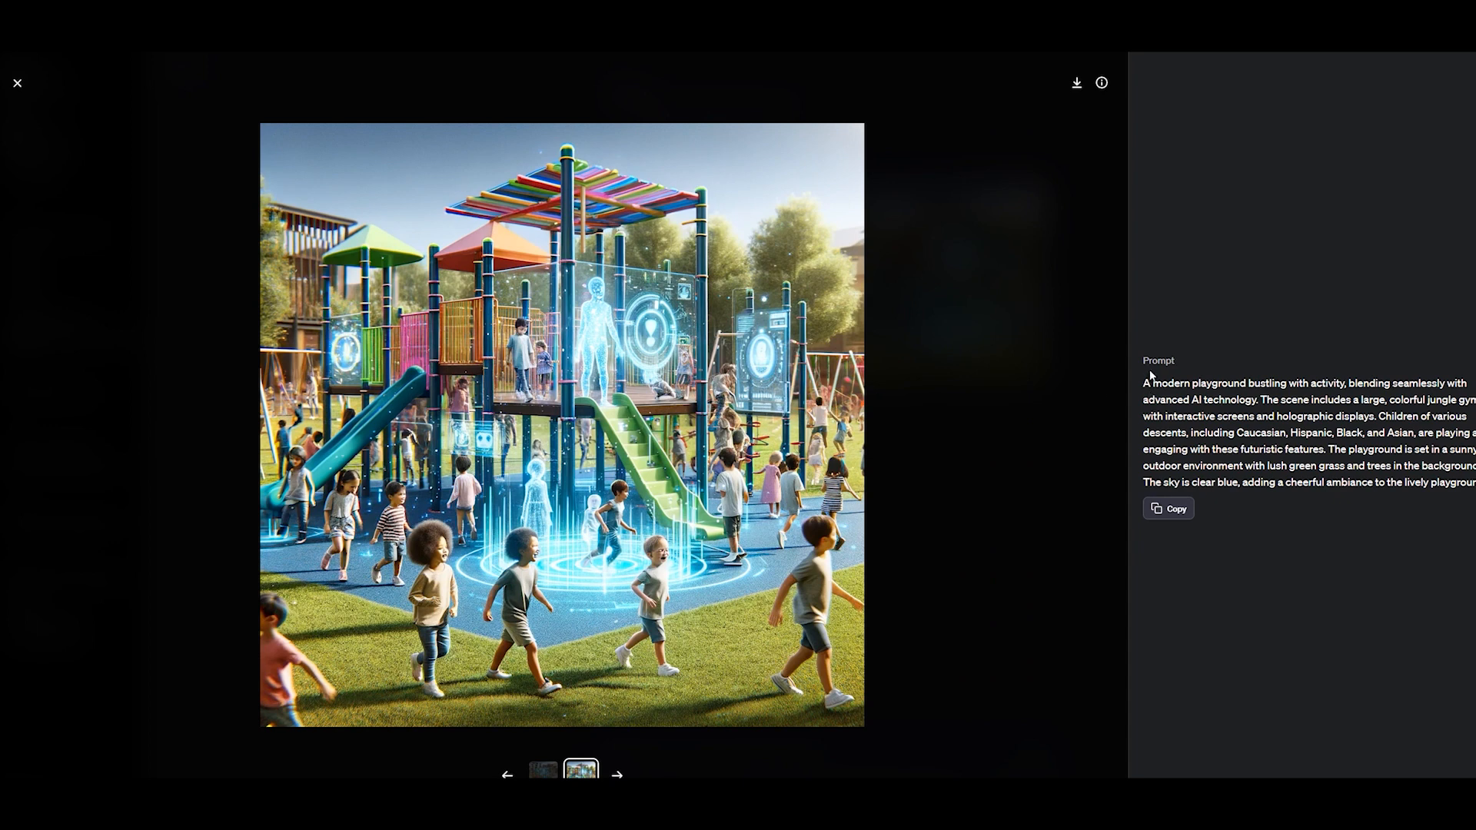
drag(1148, 364, 1143, 463)
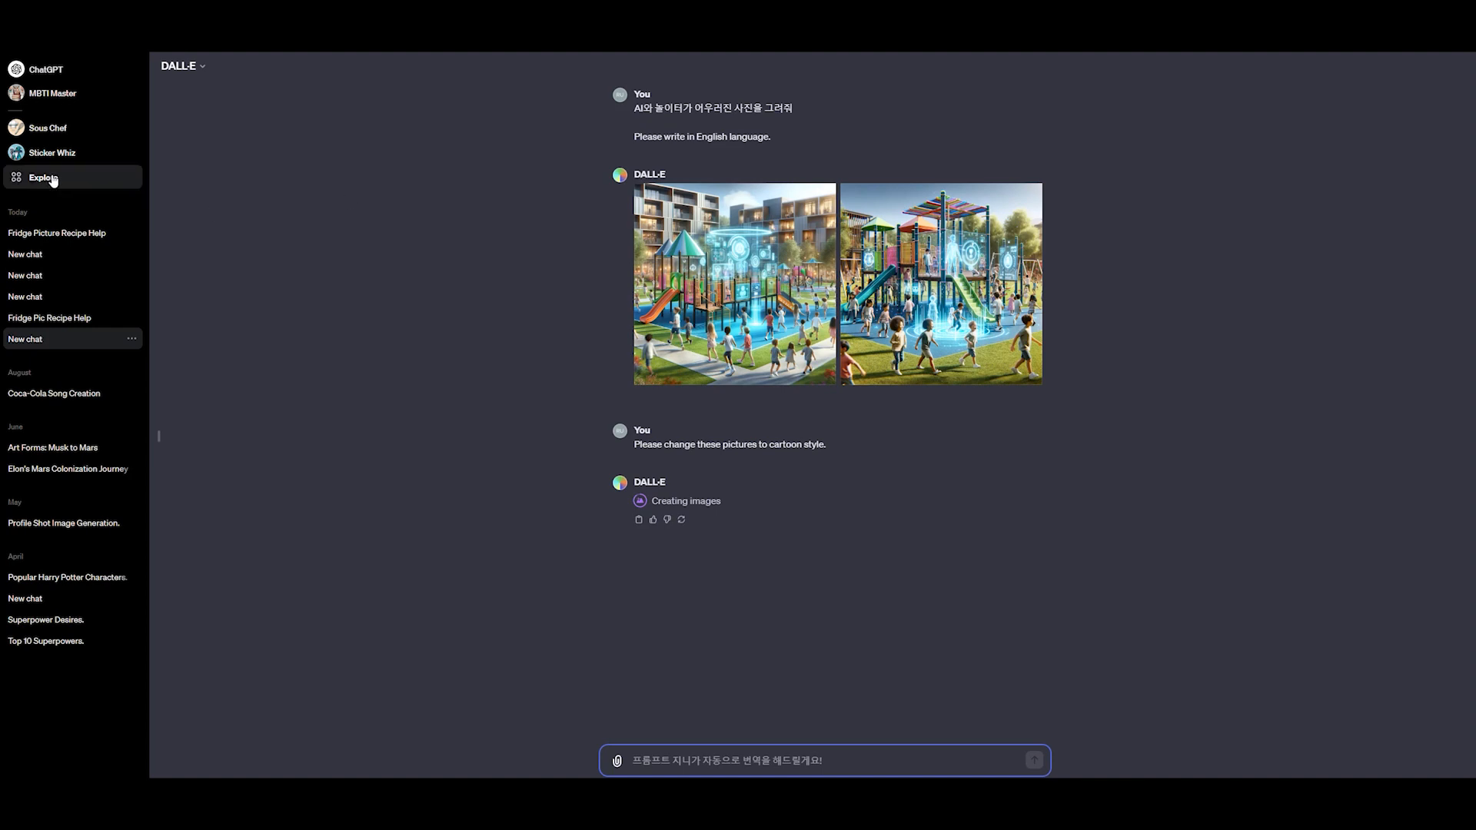
Return to the GPT catalogue, browse the OpenAI-made GPTs and open Sous Chef
click(44, 178)
scroll(573, 386, down, 4)
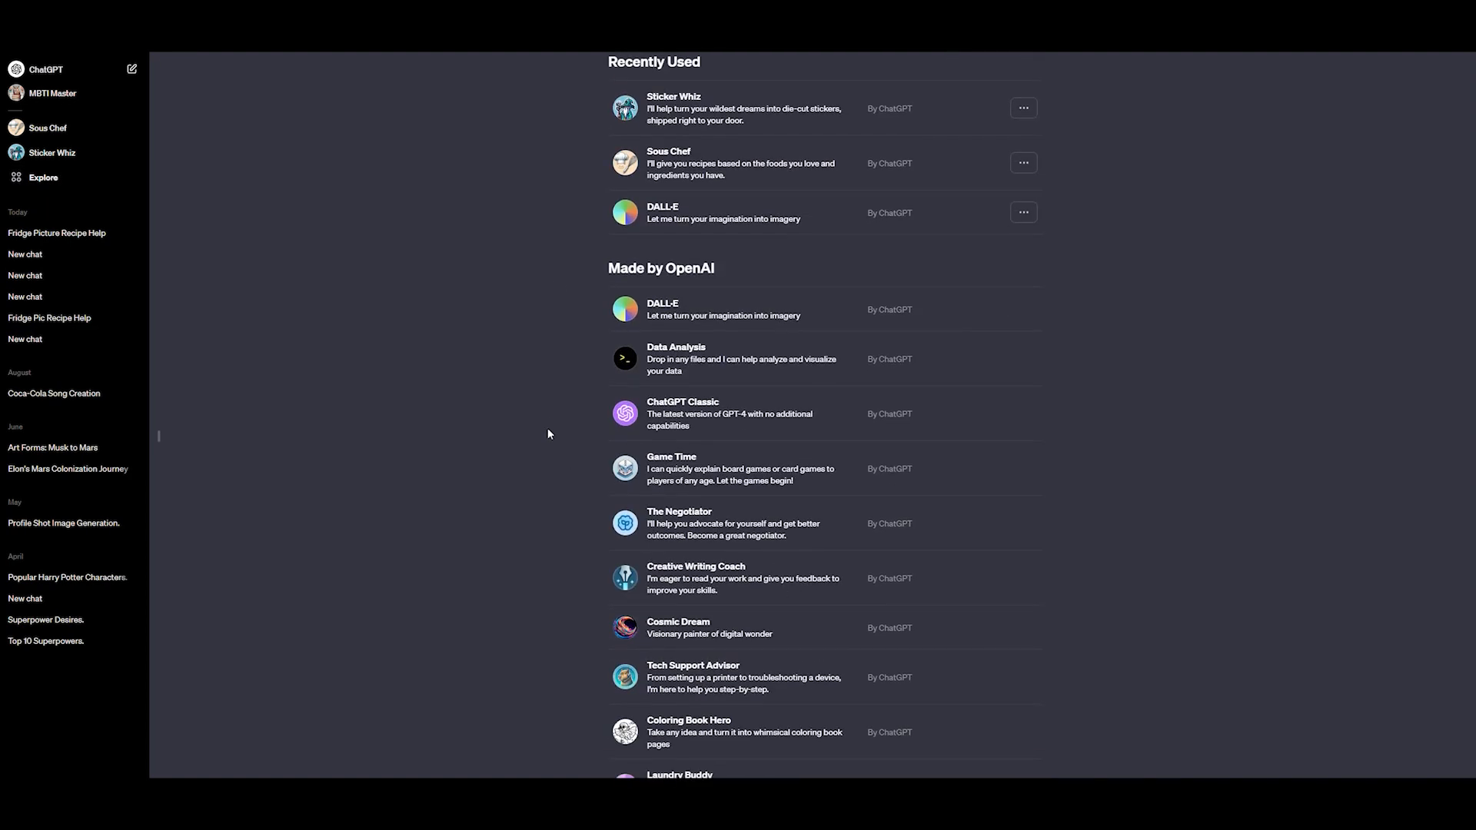
scroll(668, 361, down, 3)
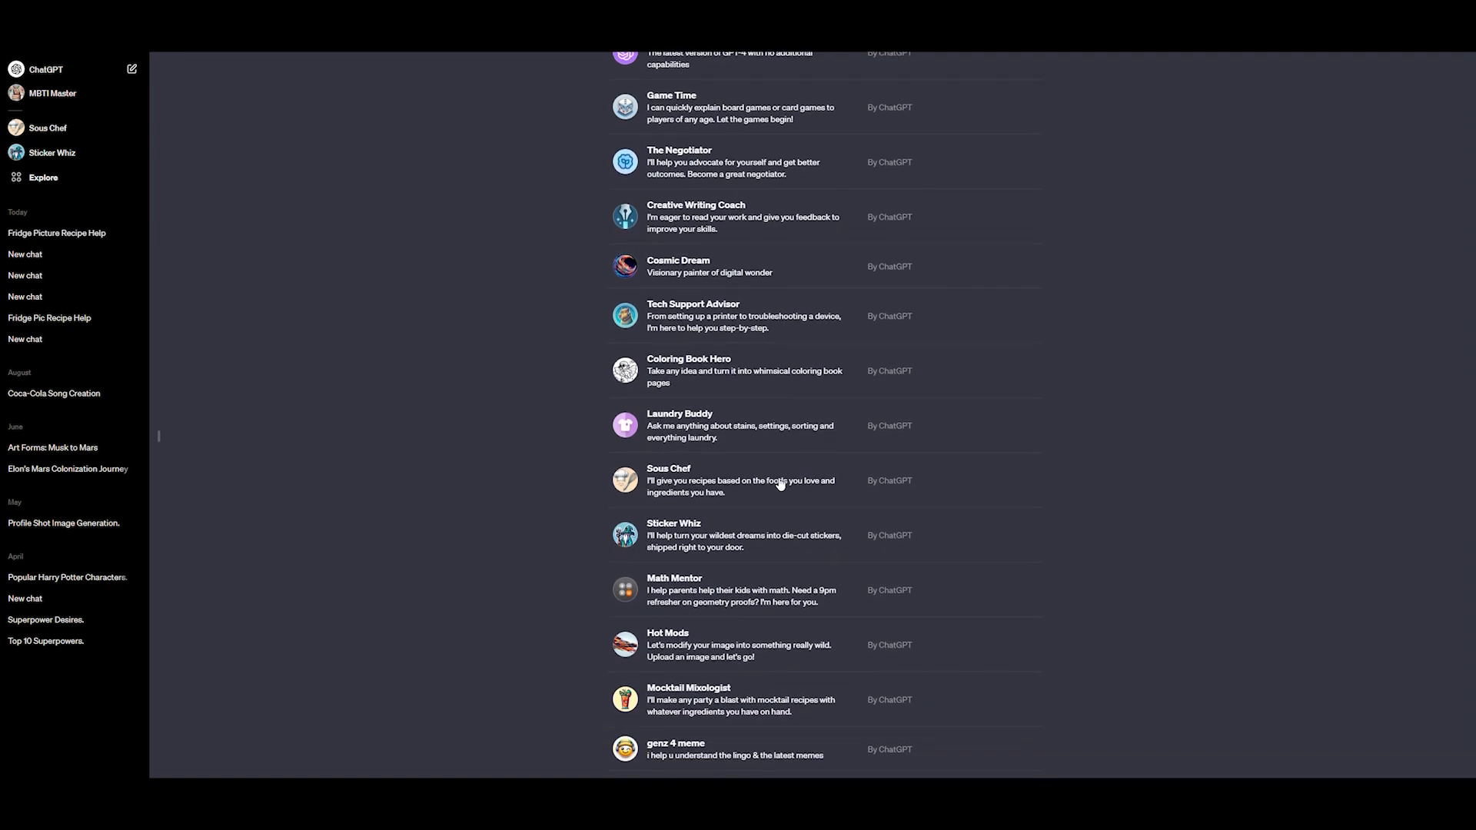
scroll(505, 534, up, 7)
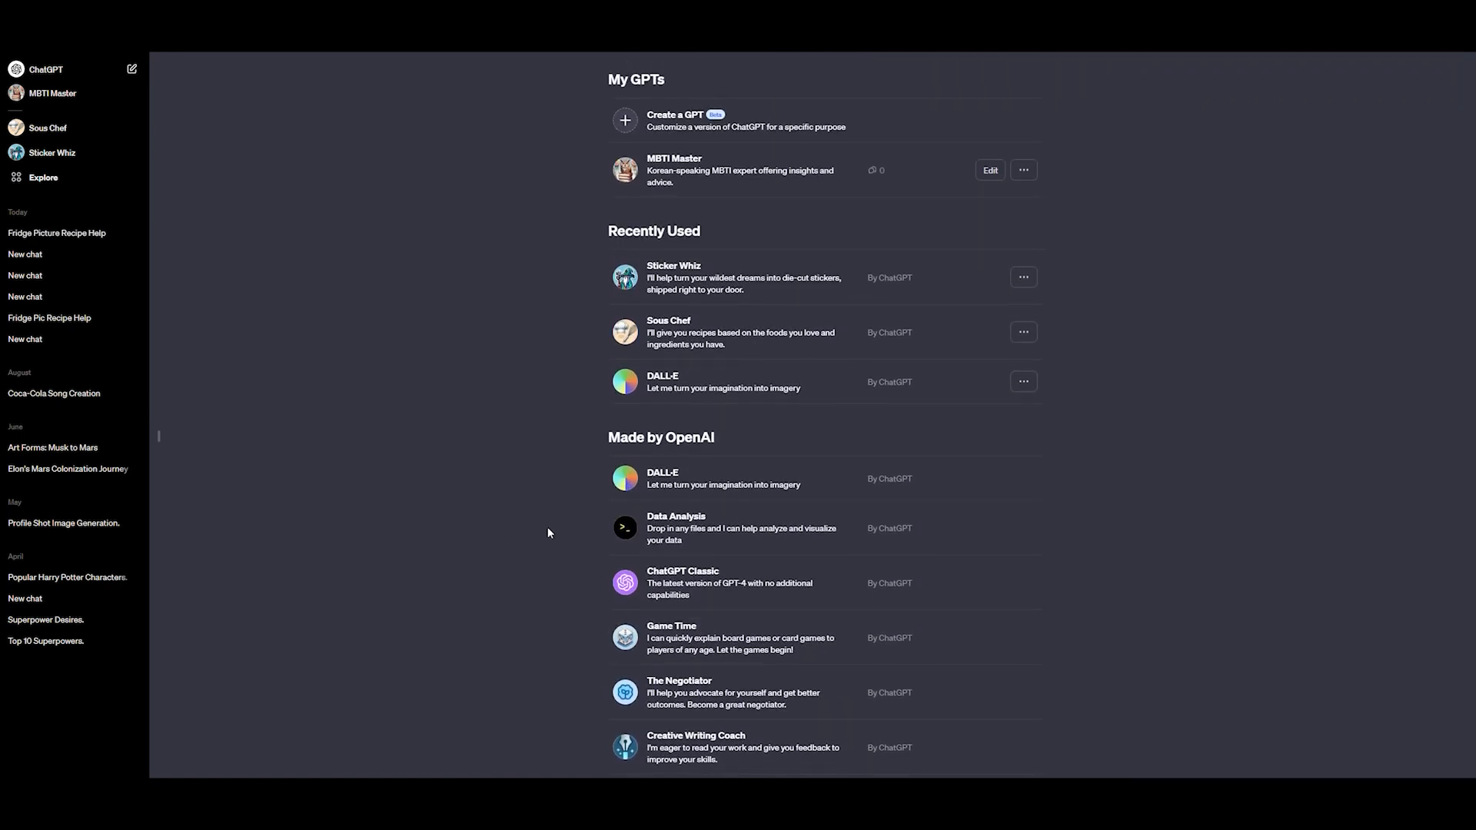
scroll(571, 535, down, 6)
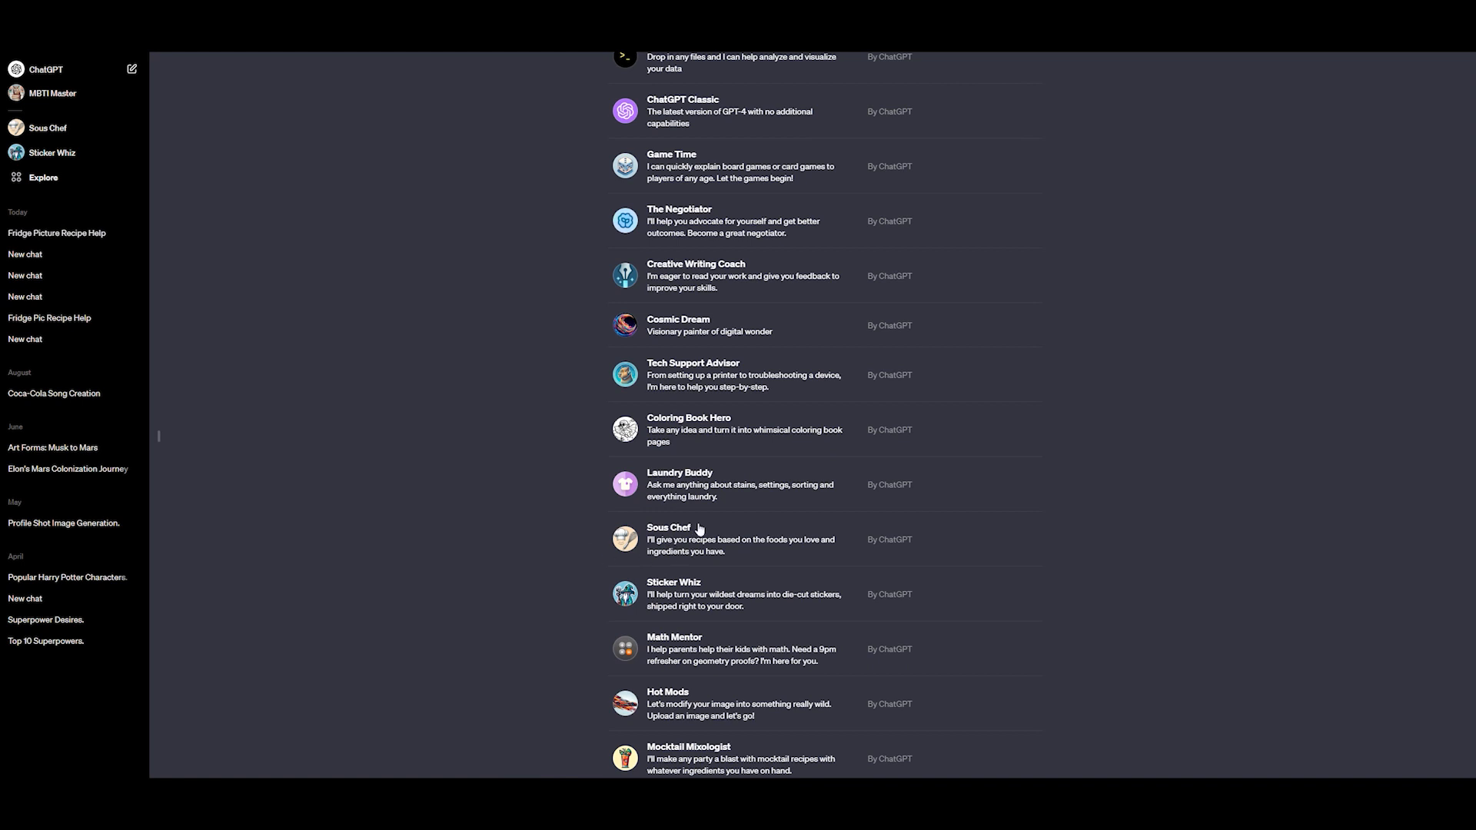
click(644, 538)
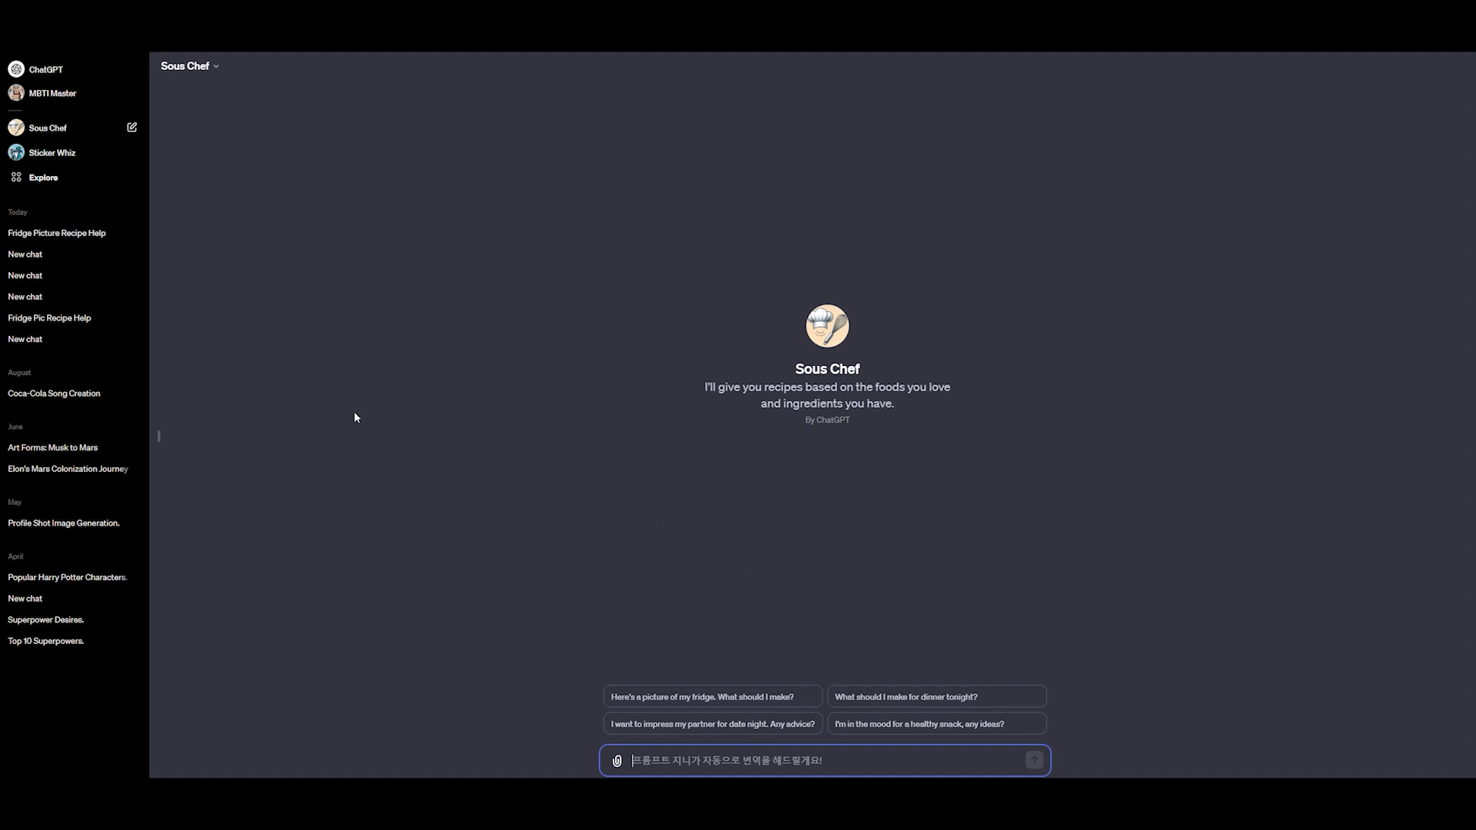
Open the Fridge Picture Recipe Help conversation and compare the fridge photo with the recipe suggestions
click(54, 259)
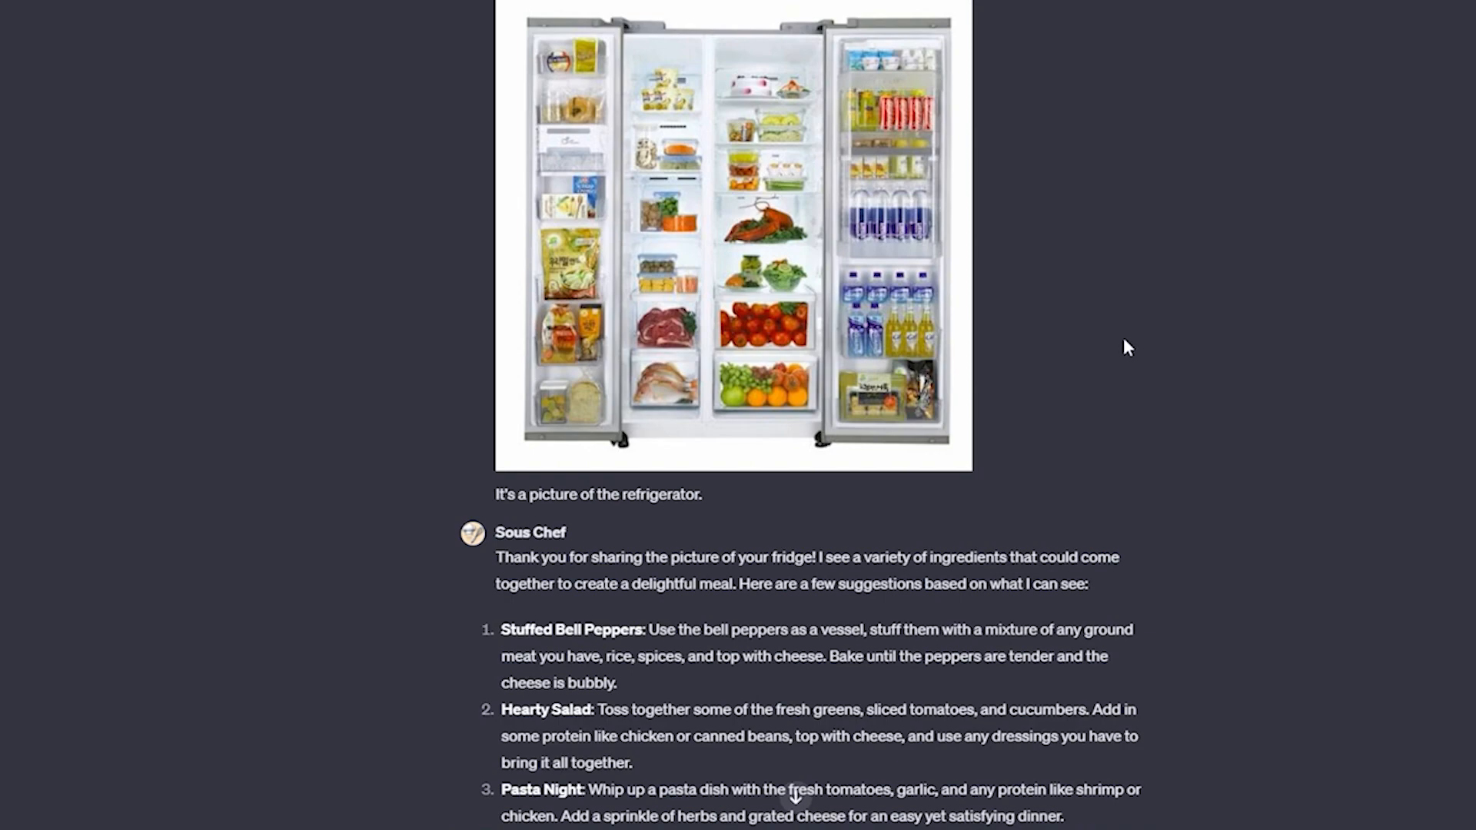
scroll(1122, 346, down, 10)
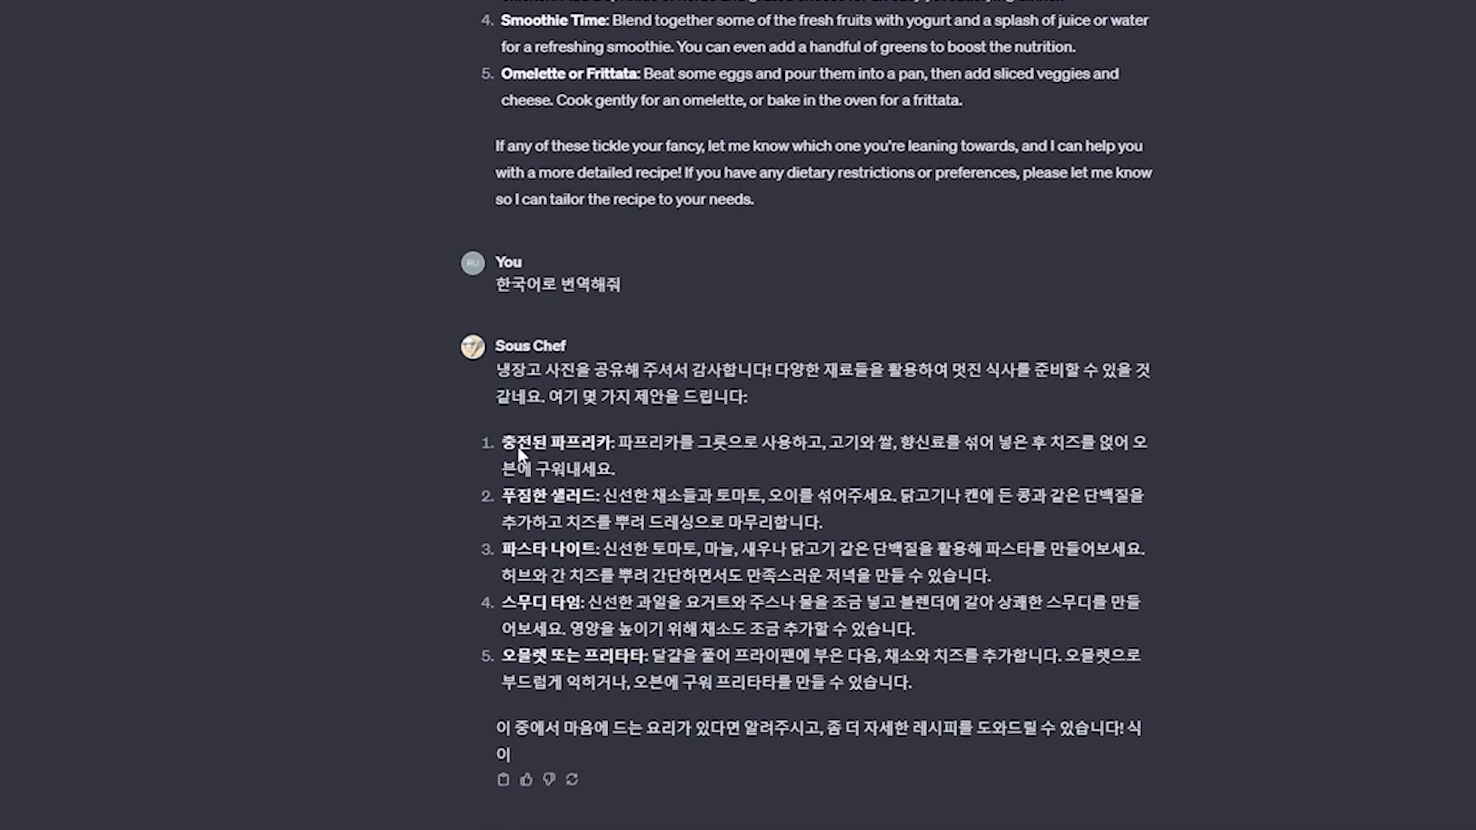
scroll(726, 119, up, 8)
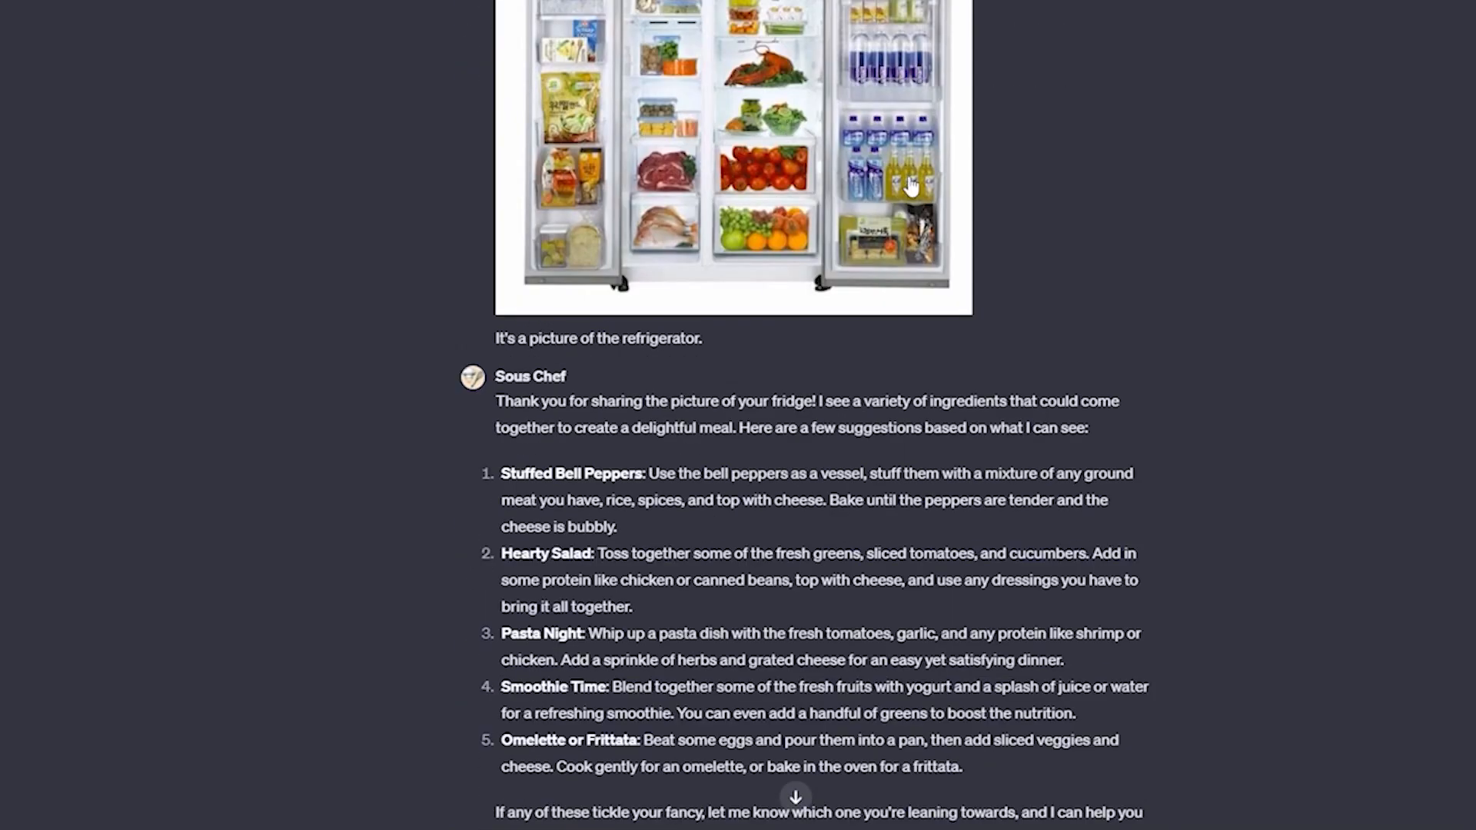
scroll(1042, 400, down, 8)
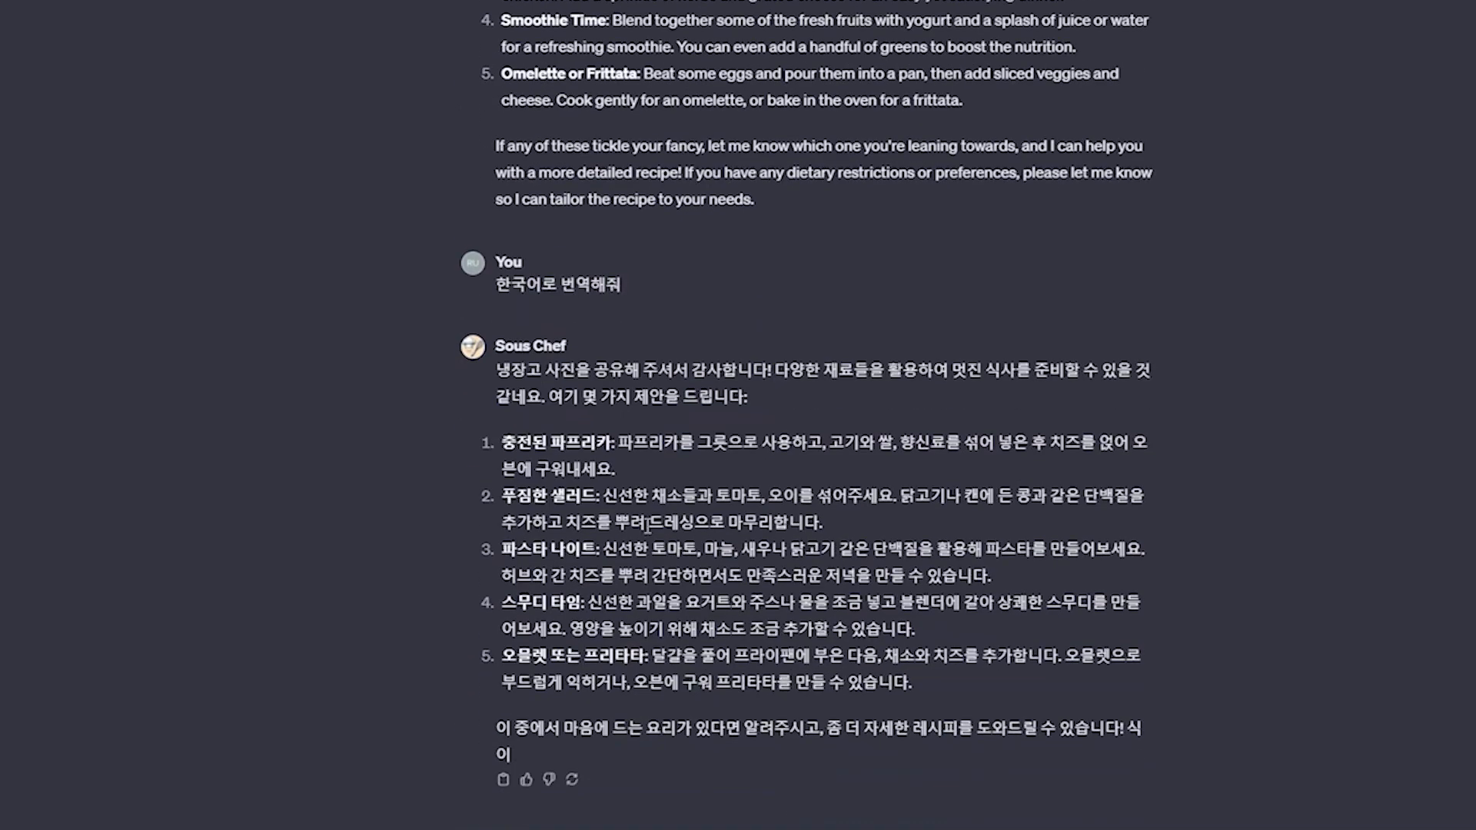
Read through the Korean translation of the five Sous Chef recipe suggestions, highlighting the passages
drag(510, 369, 673, 691)
click(673, 691)
drag(778, 678, 533, 578)
click(535, 394)
drag(550, 399, 881, 654)
click(896, 666)
scroll(912, 681, up, 2)
scroll(930, 688, down, 2)
drag(951, 689, 585, 471)
click(513, 479)
Review the fridge photo, the original question and both recipe replies from the start of the conversation
scroll(767, 454, up, 8)
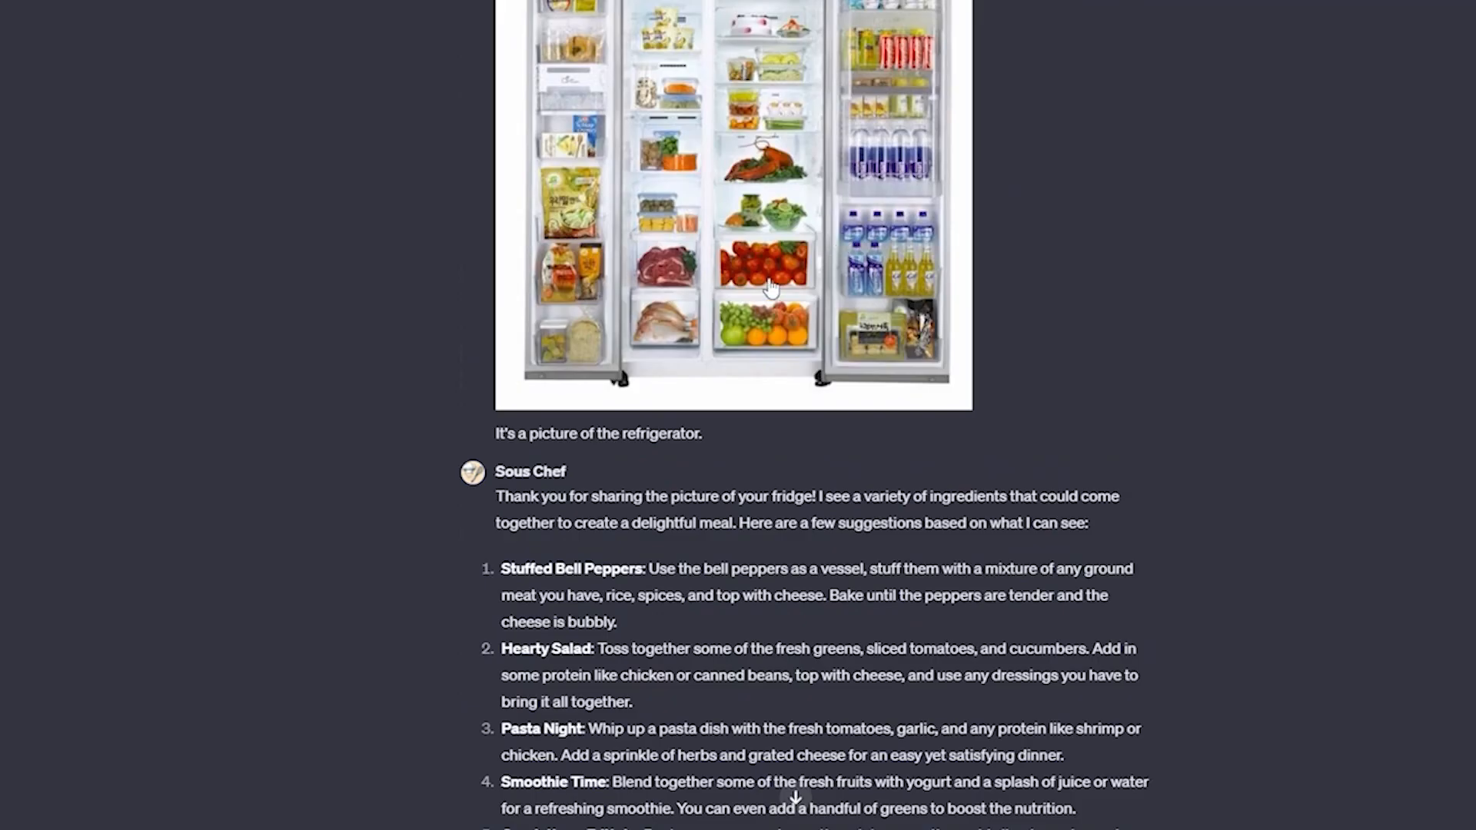
scroll(771, 289, up, 2)
scroll(771, 288, up, 1)
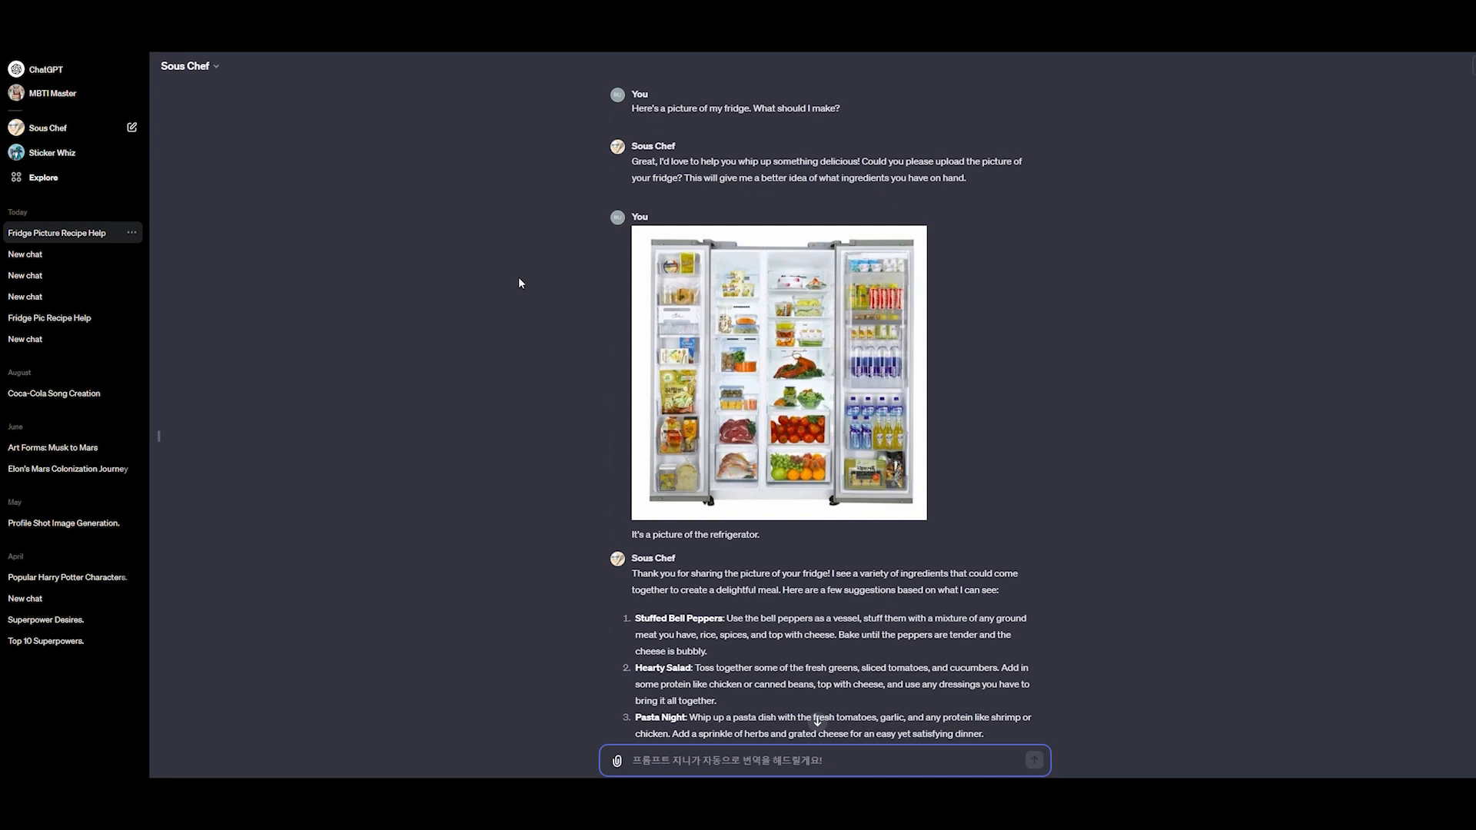
scroll(528, 365, down, 5)
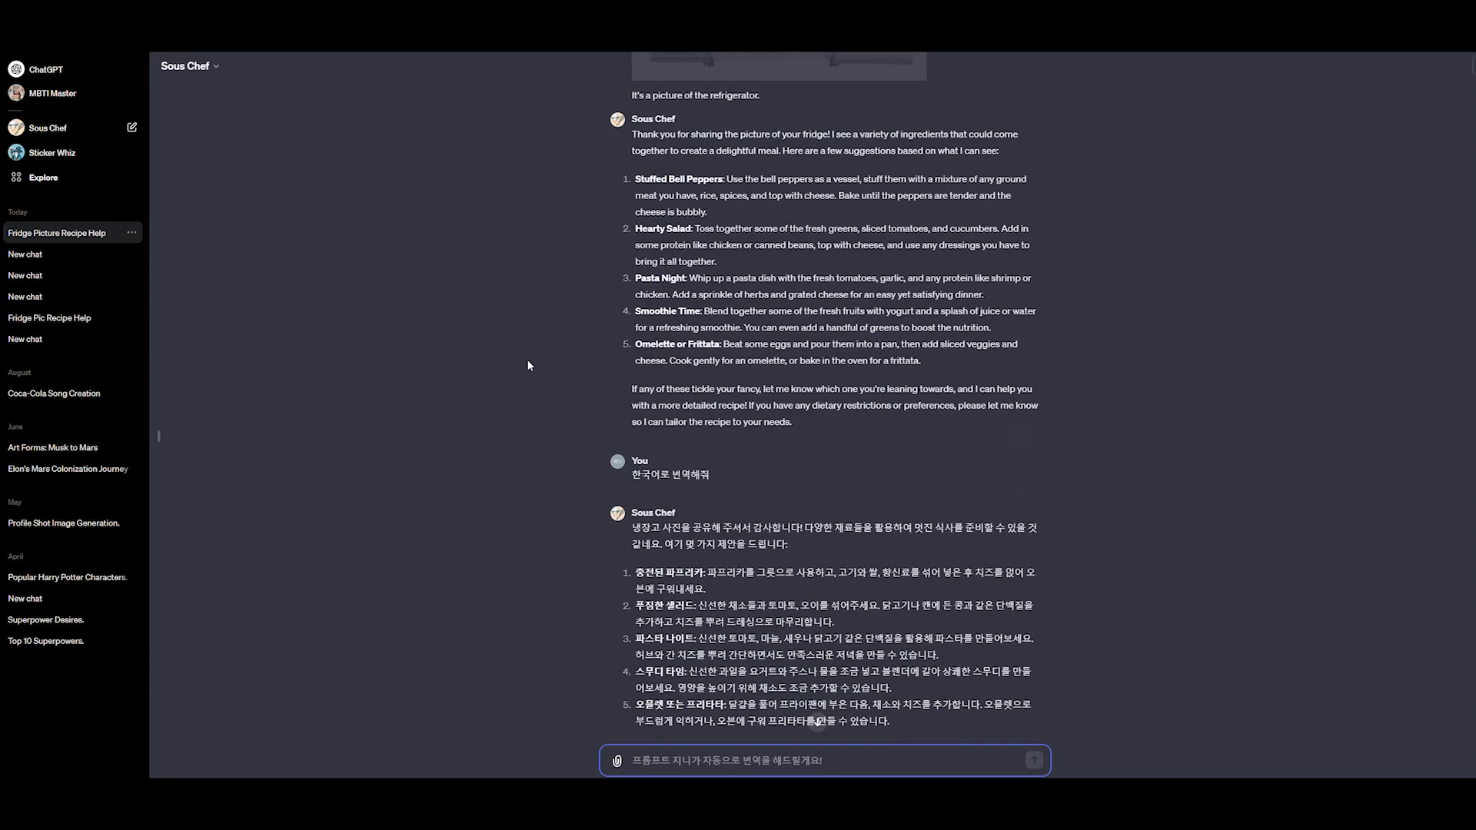
scroll(528, 366, down, 1)
scroll(528, 365, up, 6)
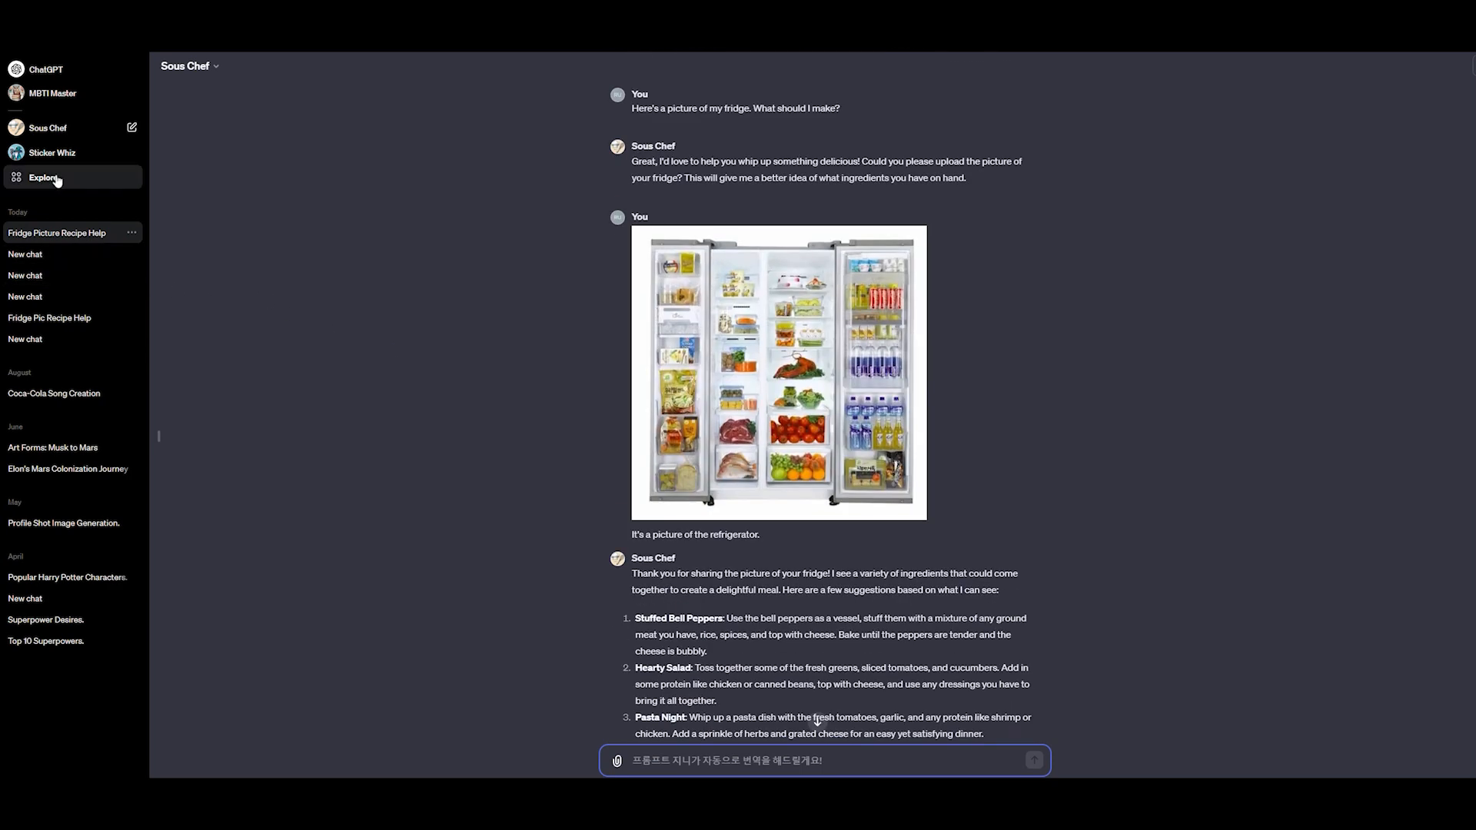
Open the GPT builder from the GPT catalogue, read its opening message and return to the catalogue
click(61, 179)
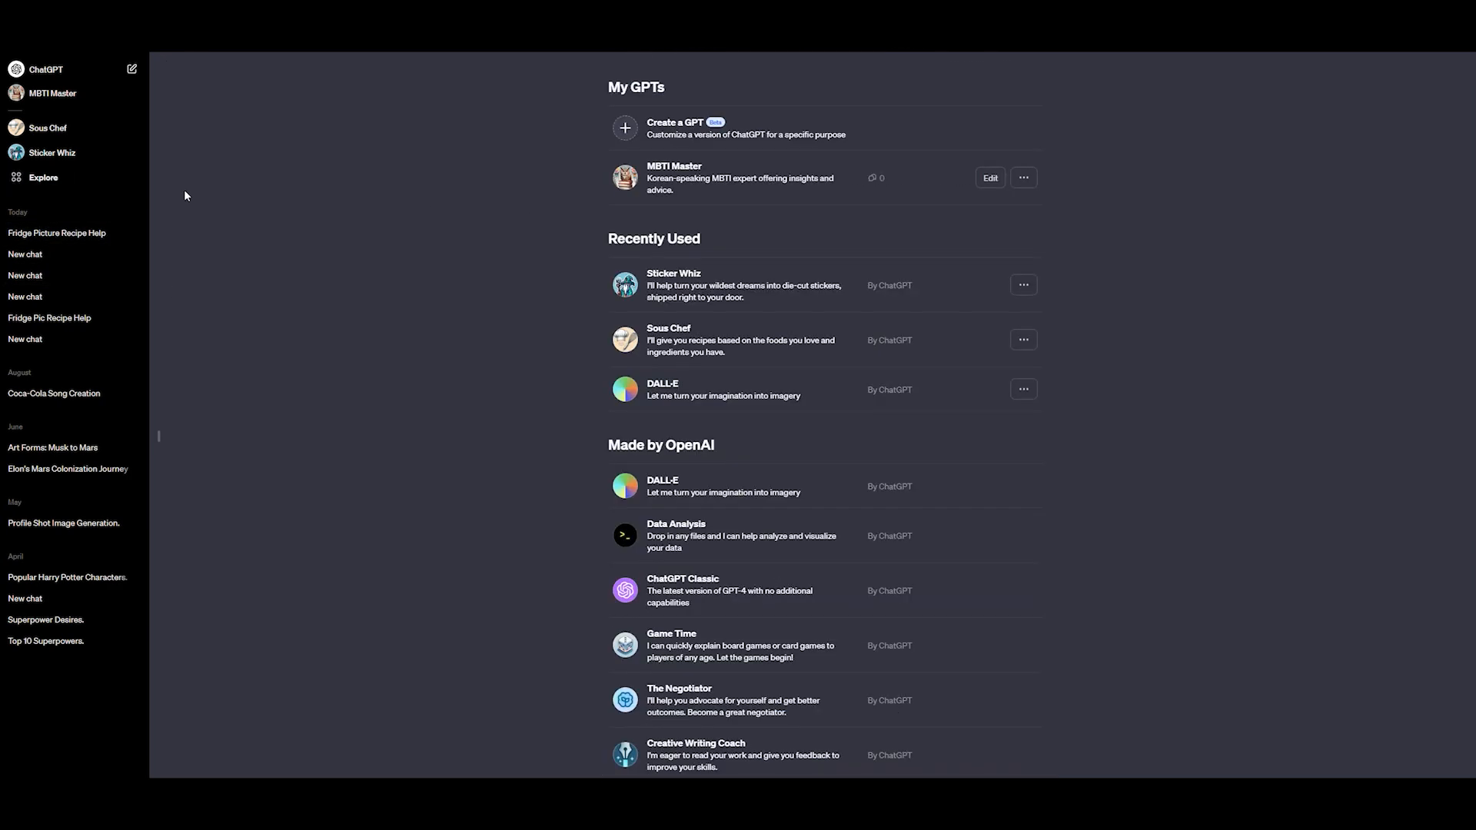
click(623, 139)
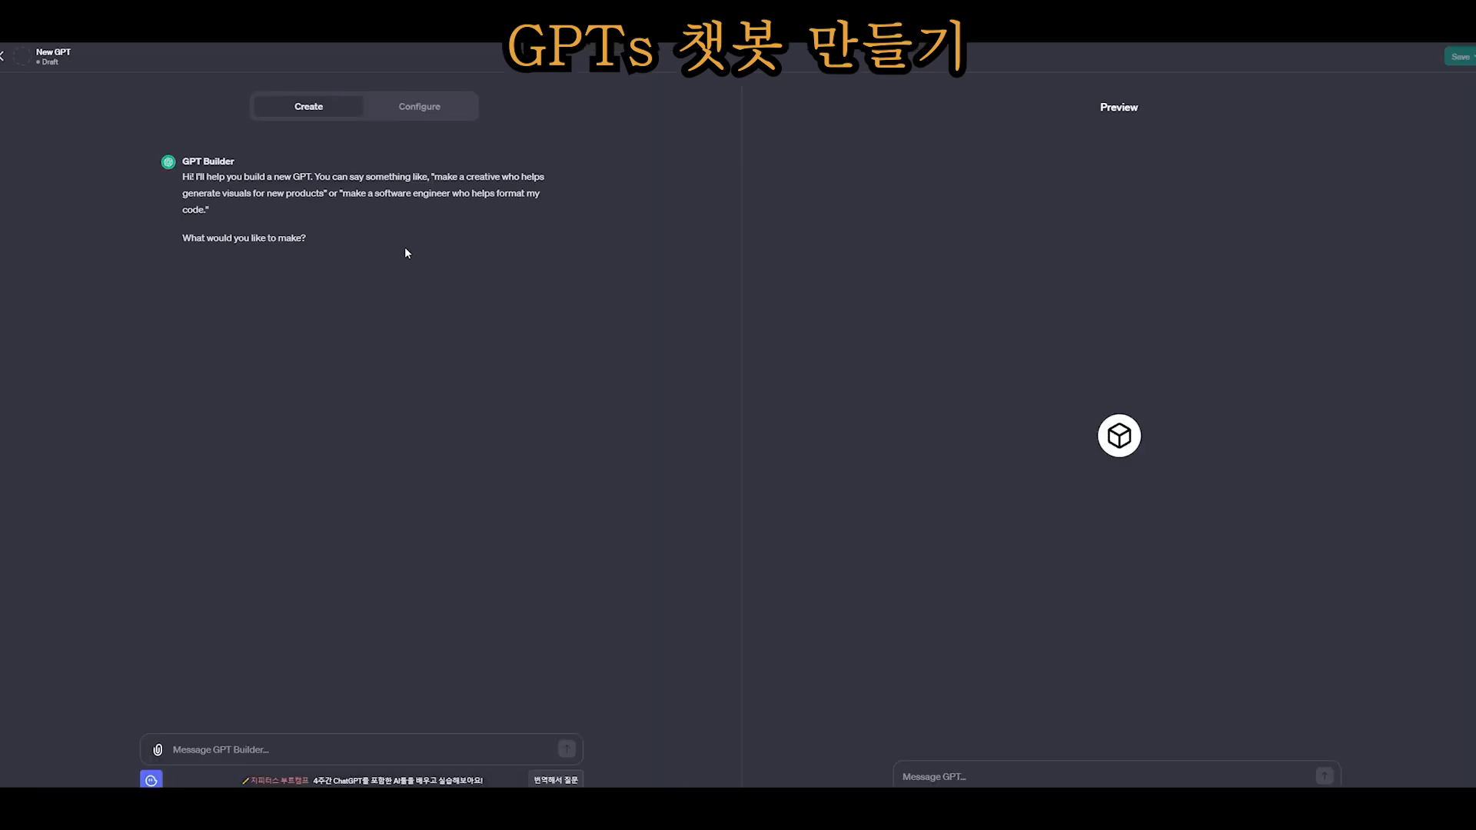
drag(185, 164, 252, 178)
click(313, 259)
click(4, 58)
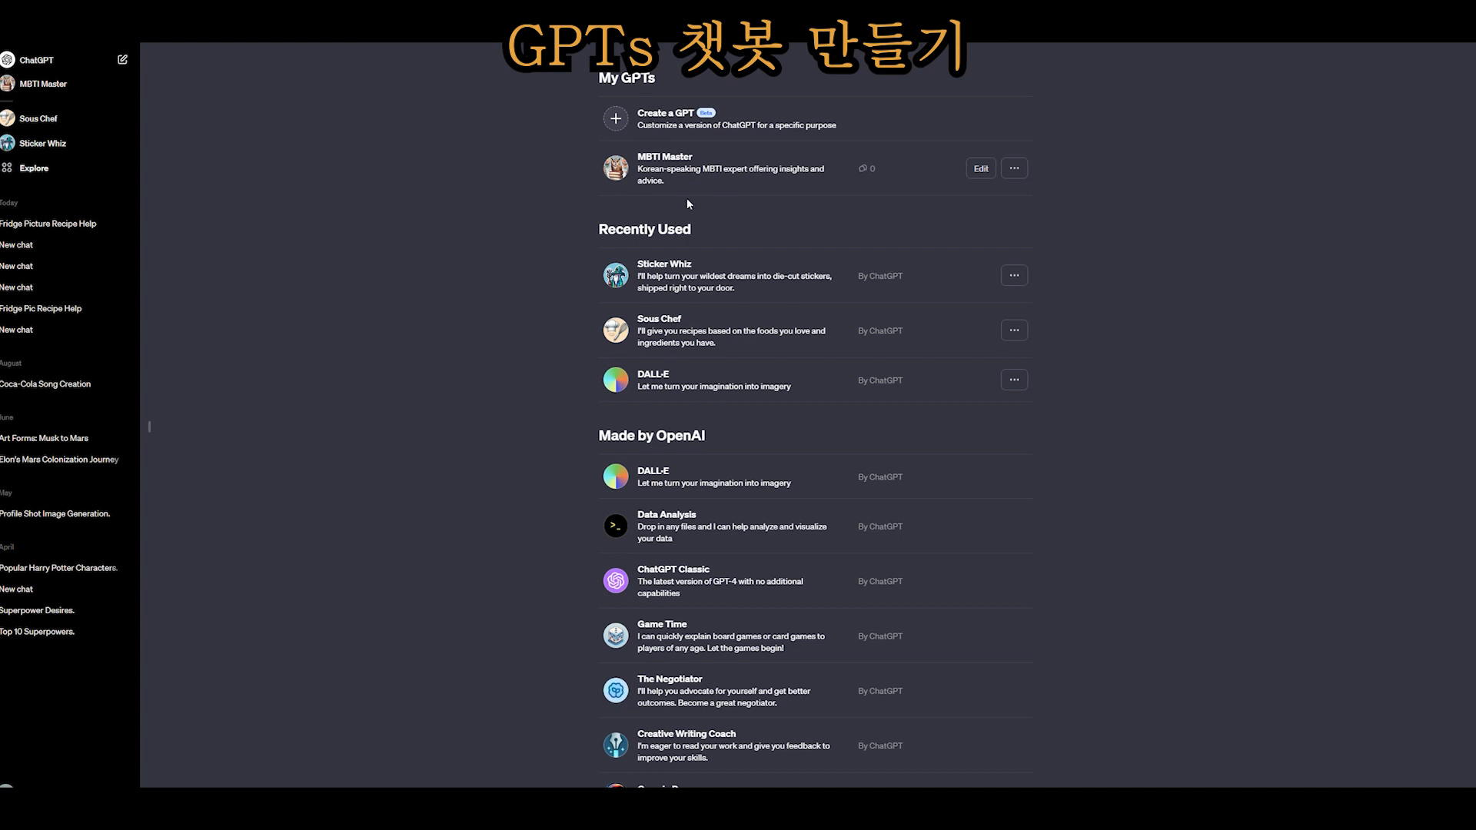
Start a new GPT with the request "MBTI 전문가 챗봇을 만들고 싶어" and ask for a translation with "번역해줘"
click(692, 124)
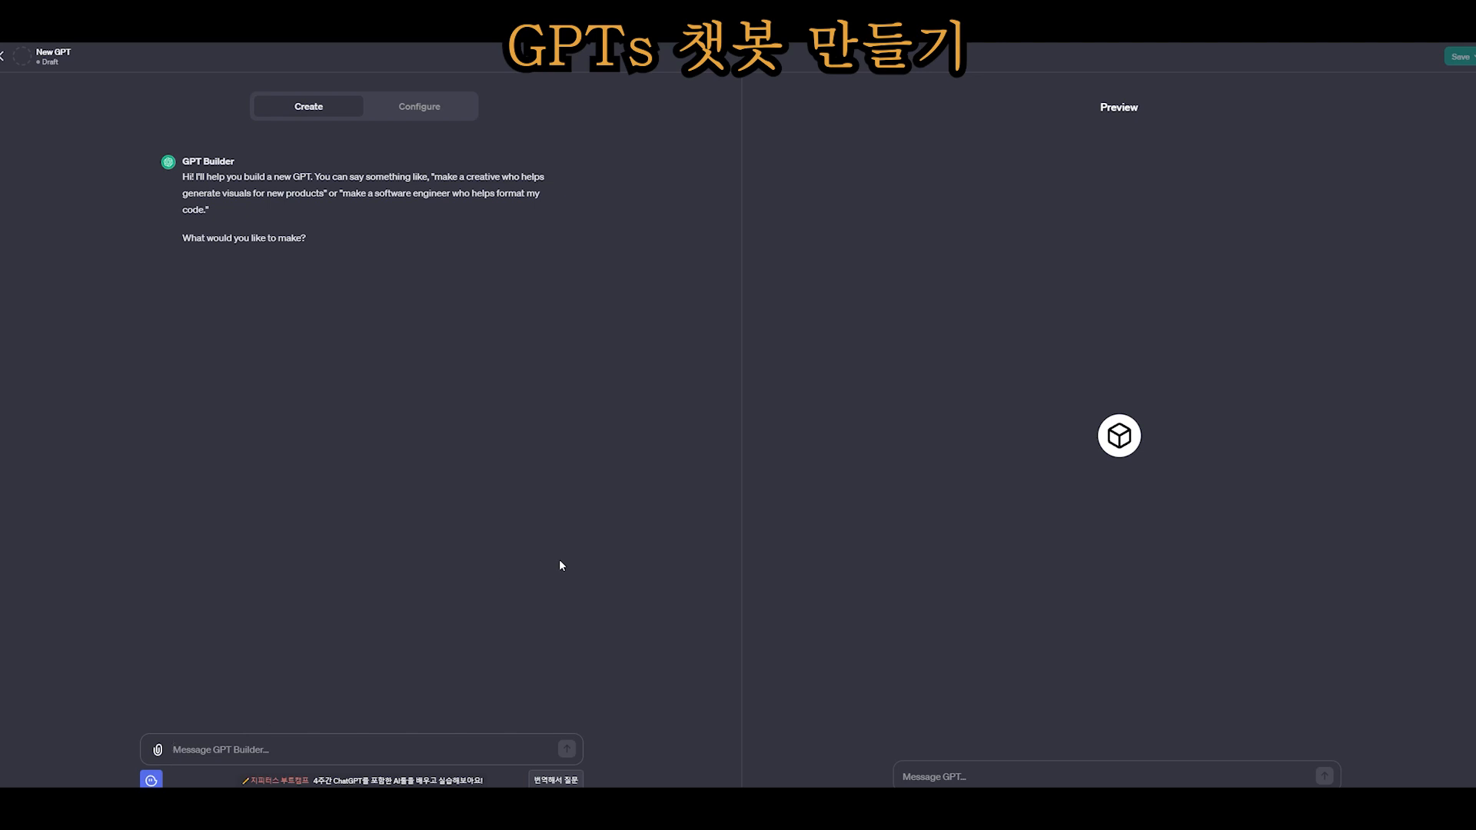
text(MBTI 전문가 챗봇을 만들고 싶어)
drag(182, 750, 361, 751)
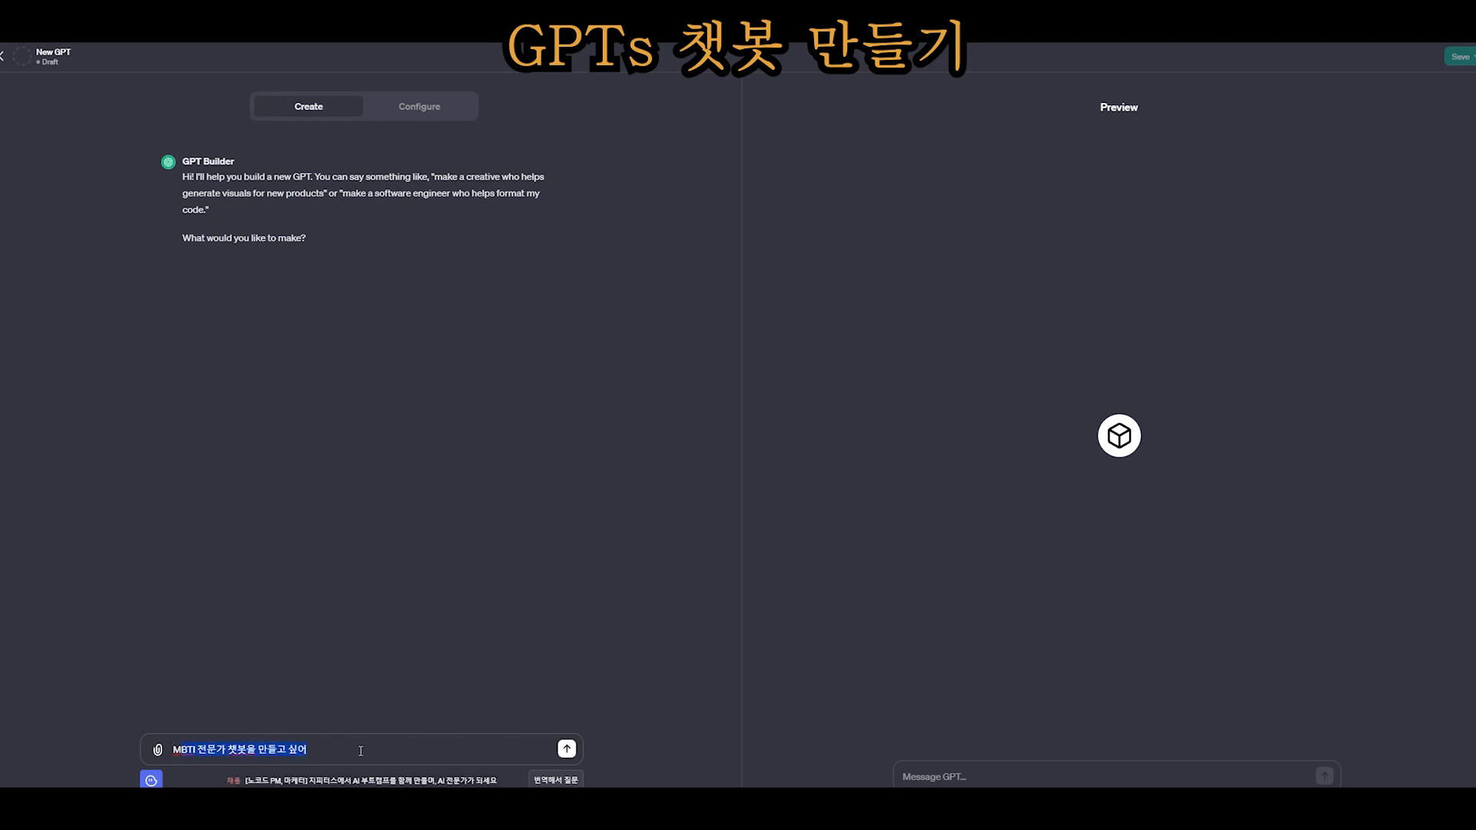
key(Return)
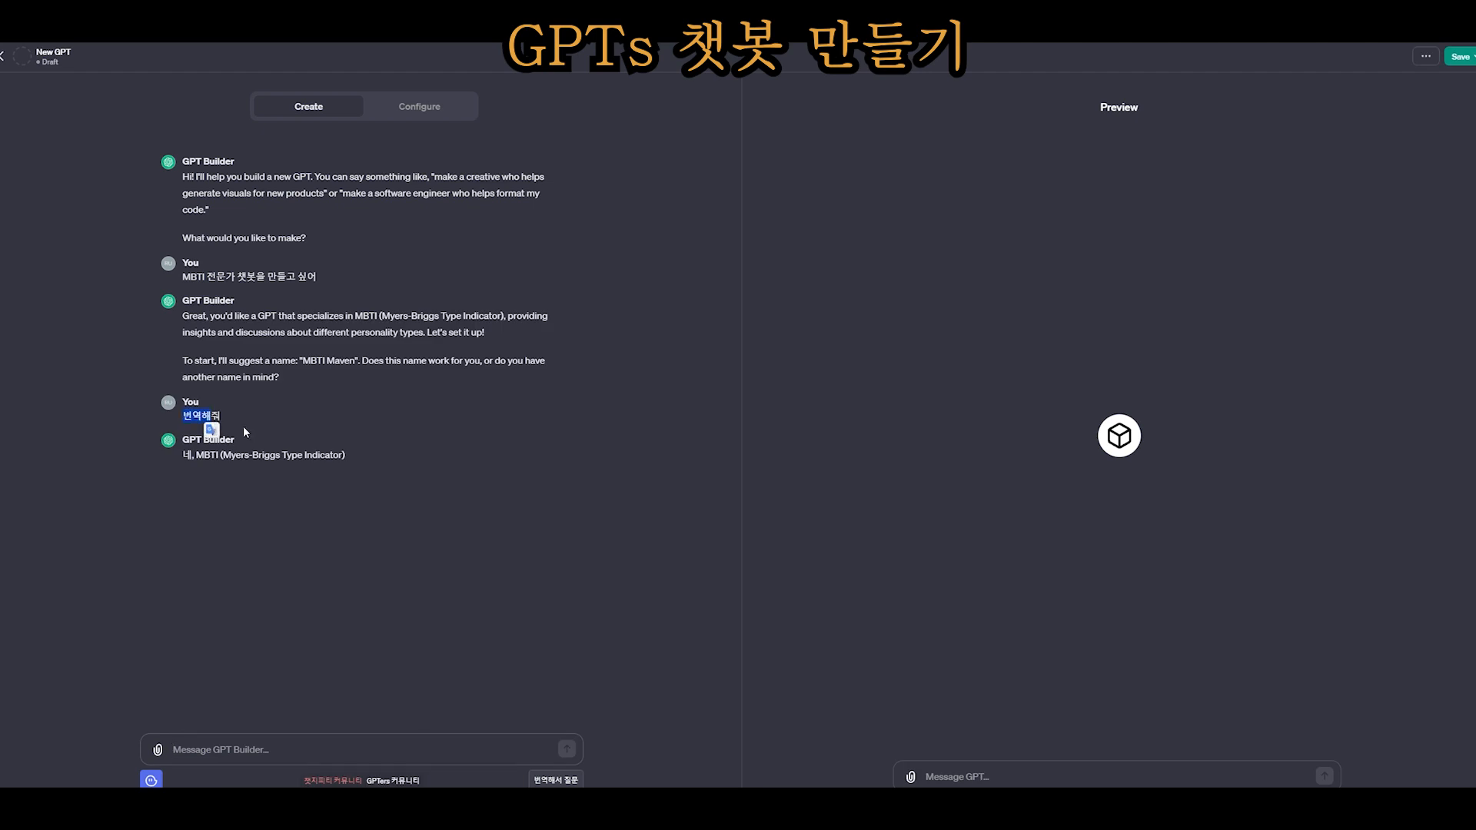
Read the builder's name suggestion, answer "MBTI DOCTOR "이름을 쓰고싶어", and accept the profile picture with "이걸로 해줘"
click(222, 455)
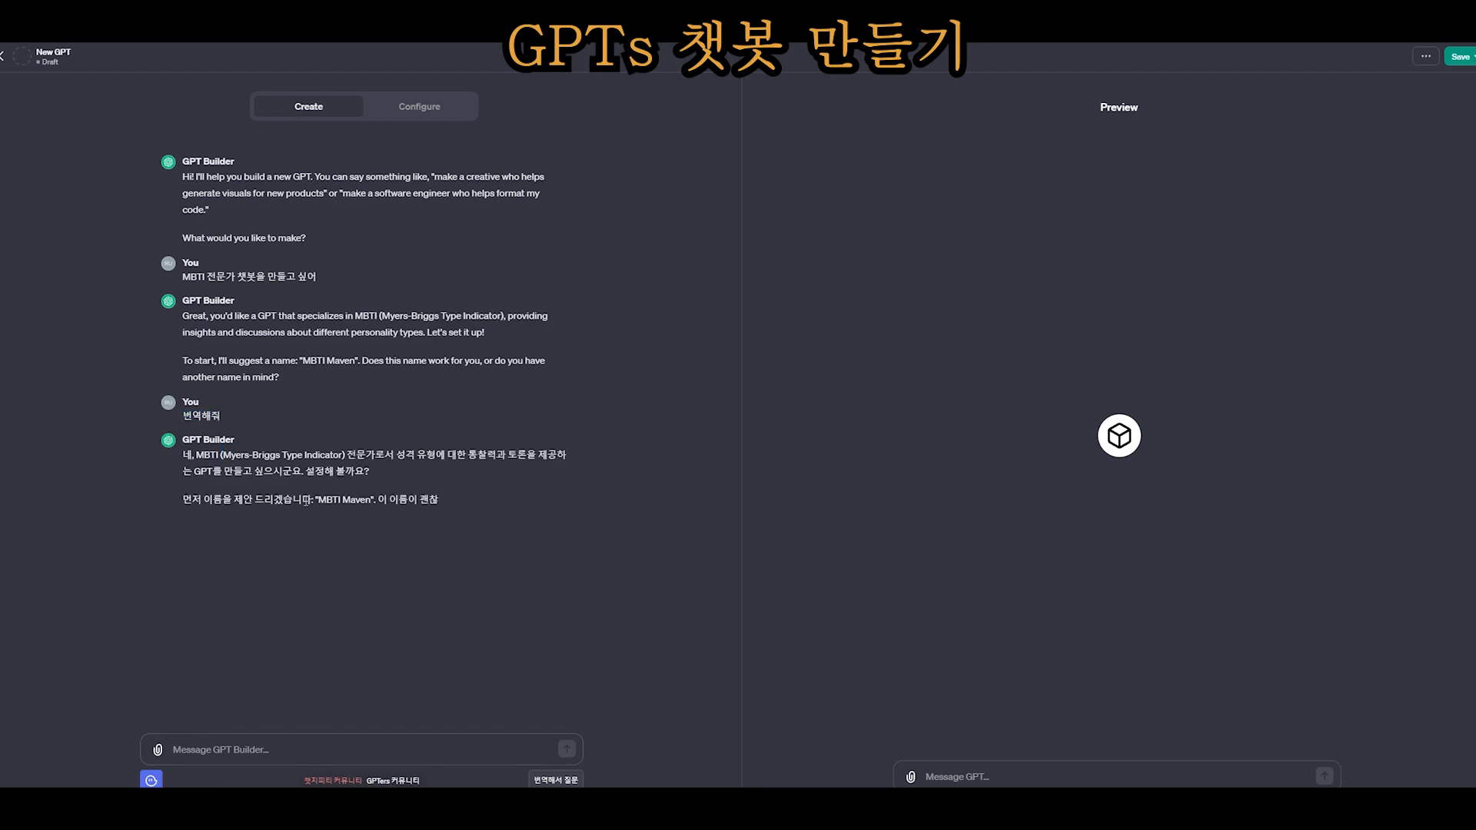
drag(183, 499, 367, 502)
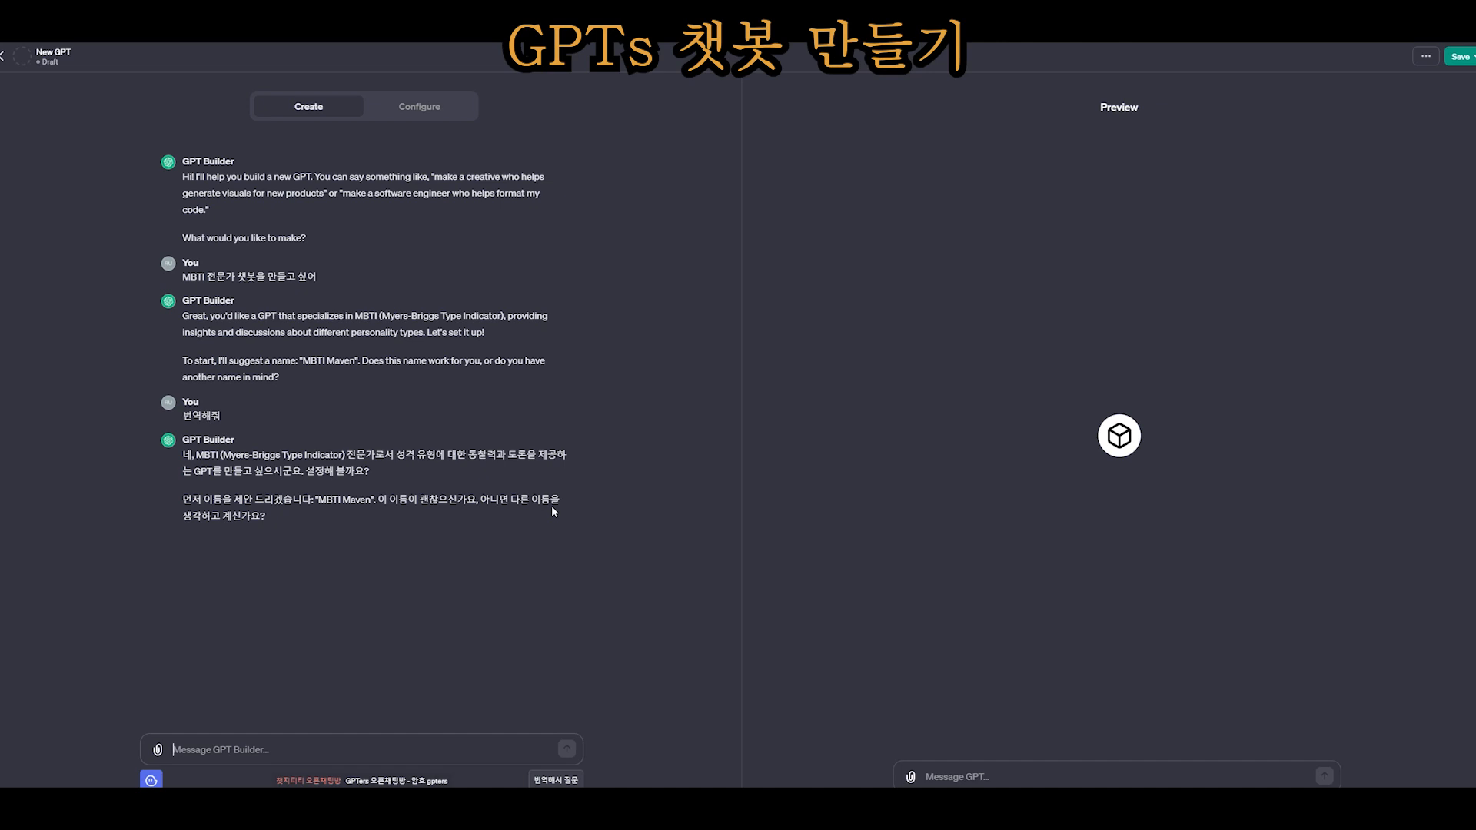
text(MBTI DOCTOR "이름을 쓰고싶어)
key(Return)
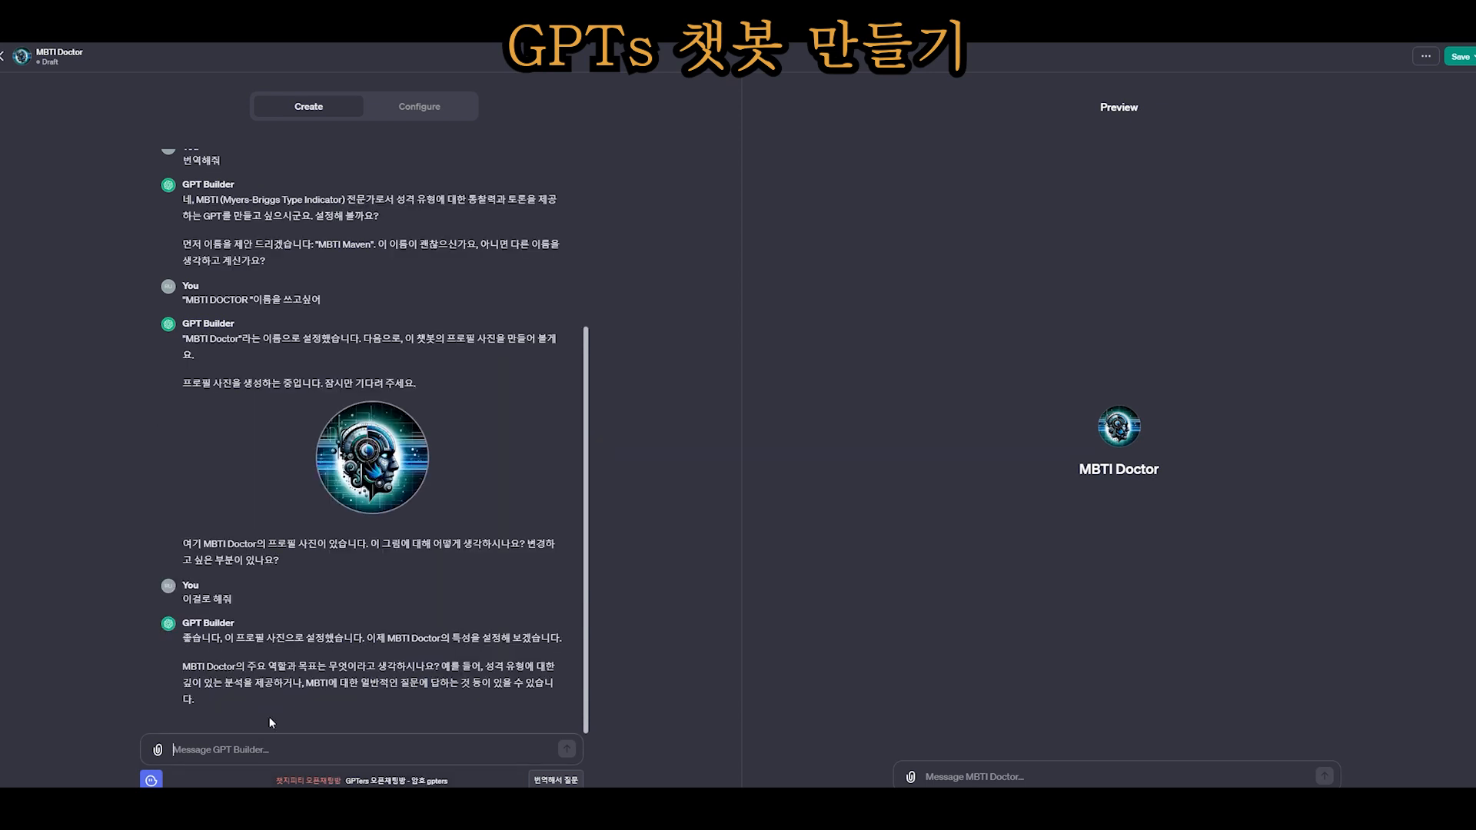
Answer the role question with "MBTI에 대한 일반적인 질문에 답해줘. 예를 들면 궁합이 좋은 MBTI나, 본인 MBTI에게 추천하는 연예 방법들이 있어."
drag(184, 671, 307, 671)
click(307, 671)
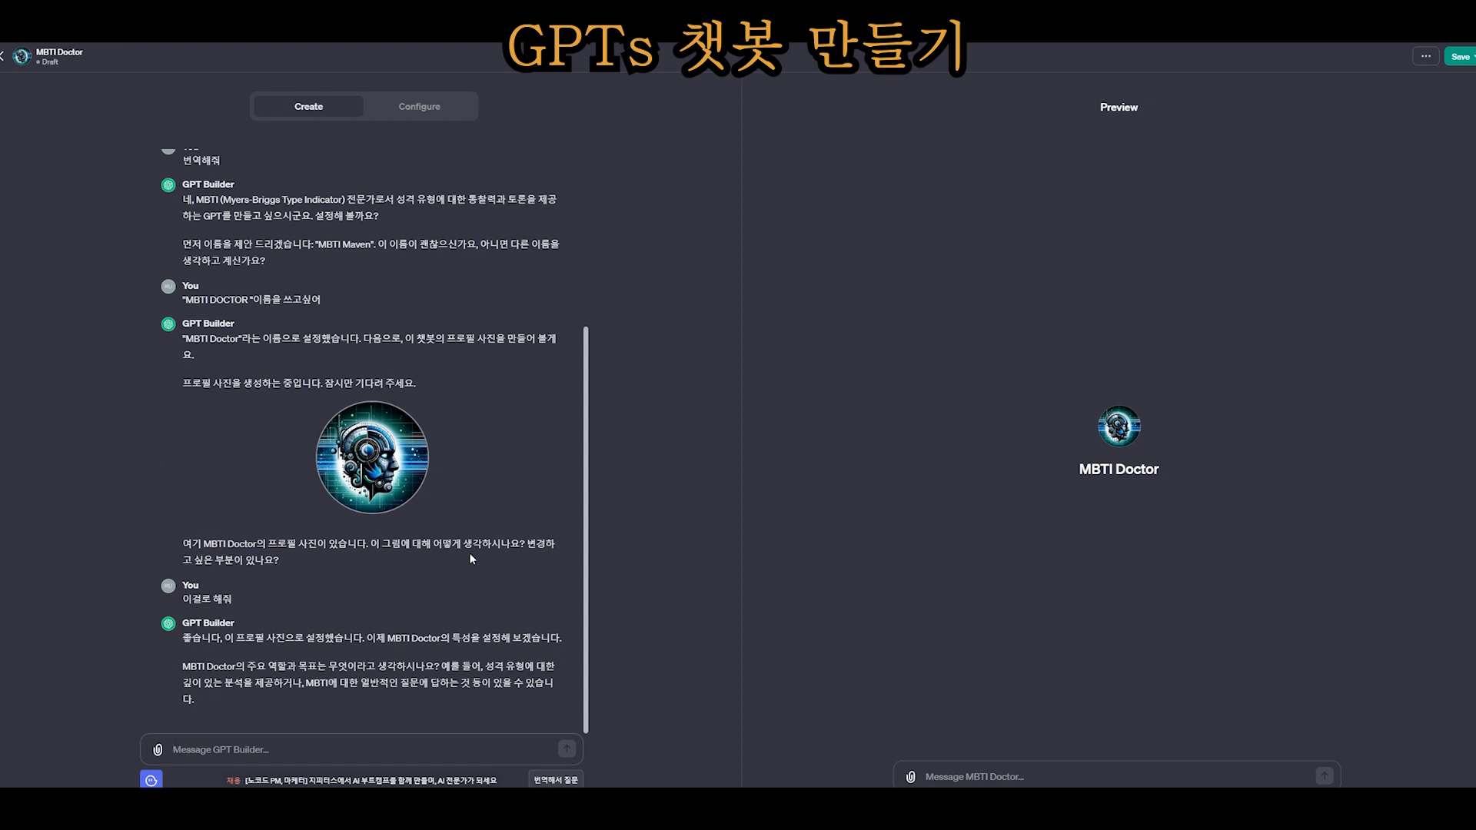
text(MBTI에 대한 일반적인 질문에 답해줘. 예를 들면 궁합이 좋은 MBTI나, 본인 MBTI에게 추천하는 연애방법들이 있어.)
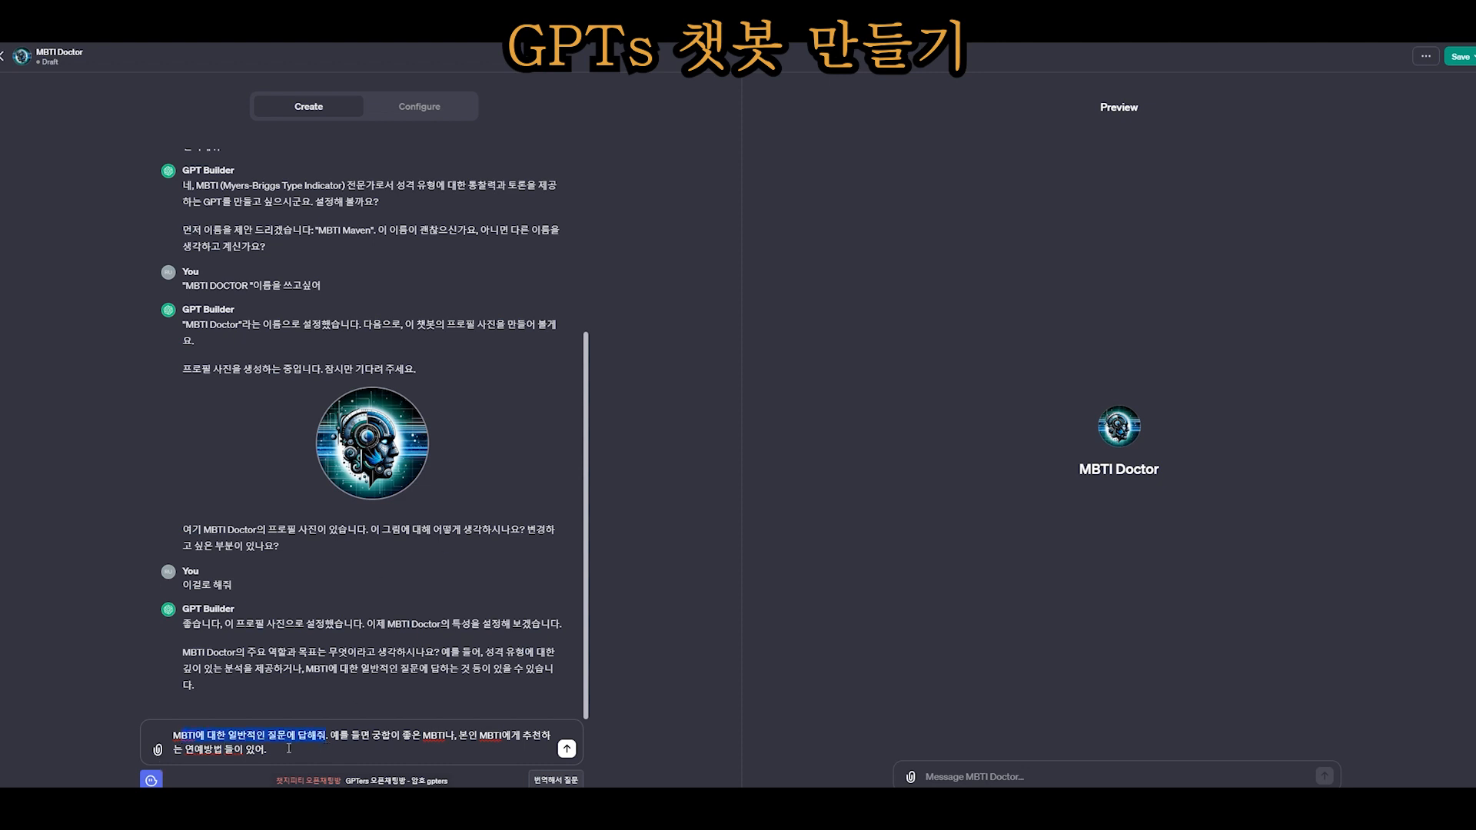
click(319, 742)
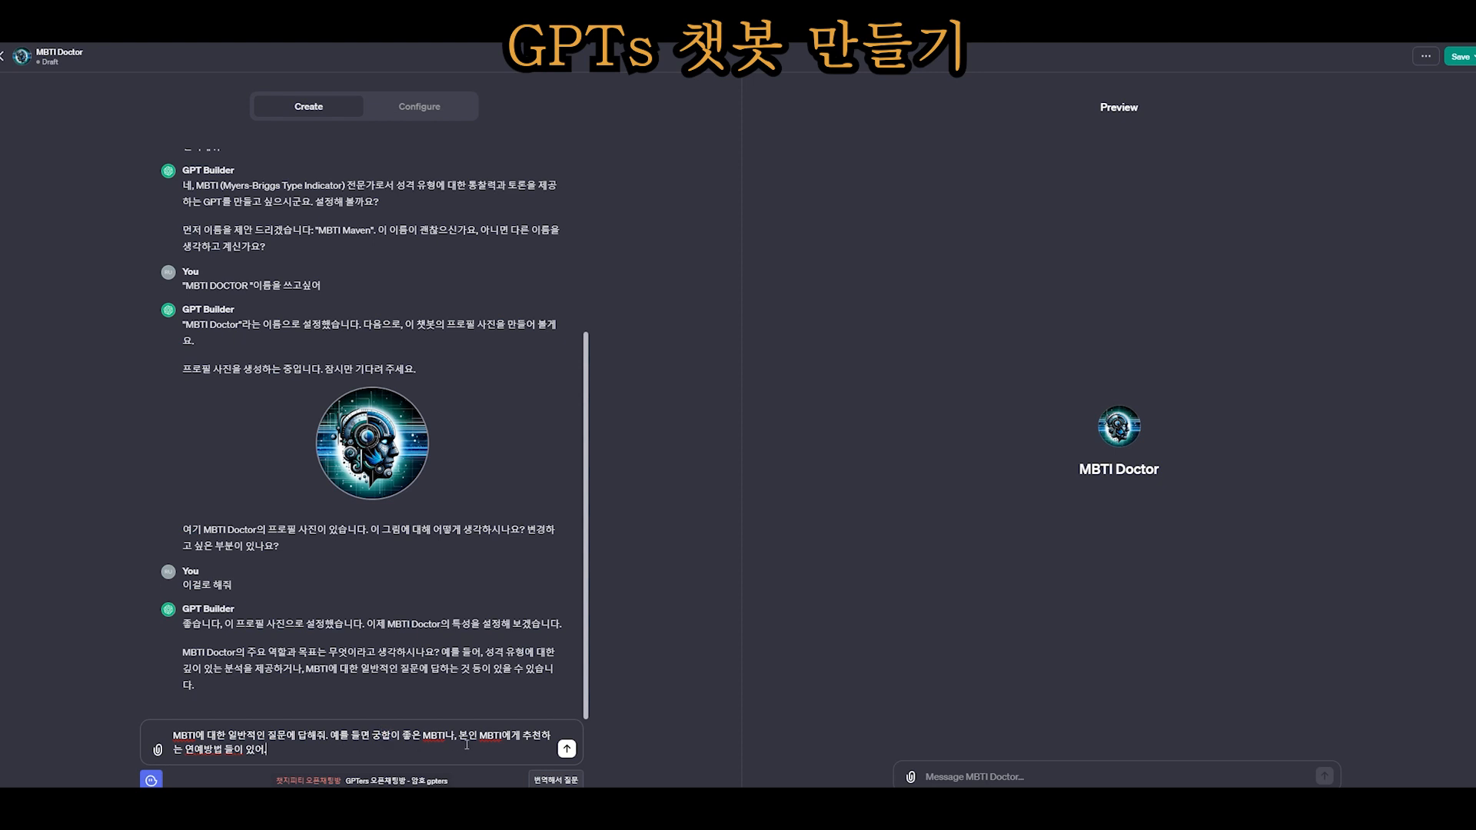
click(206, 750)
key(BackSpace)
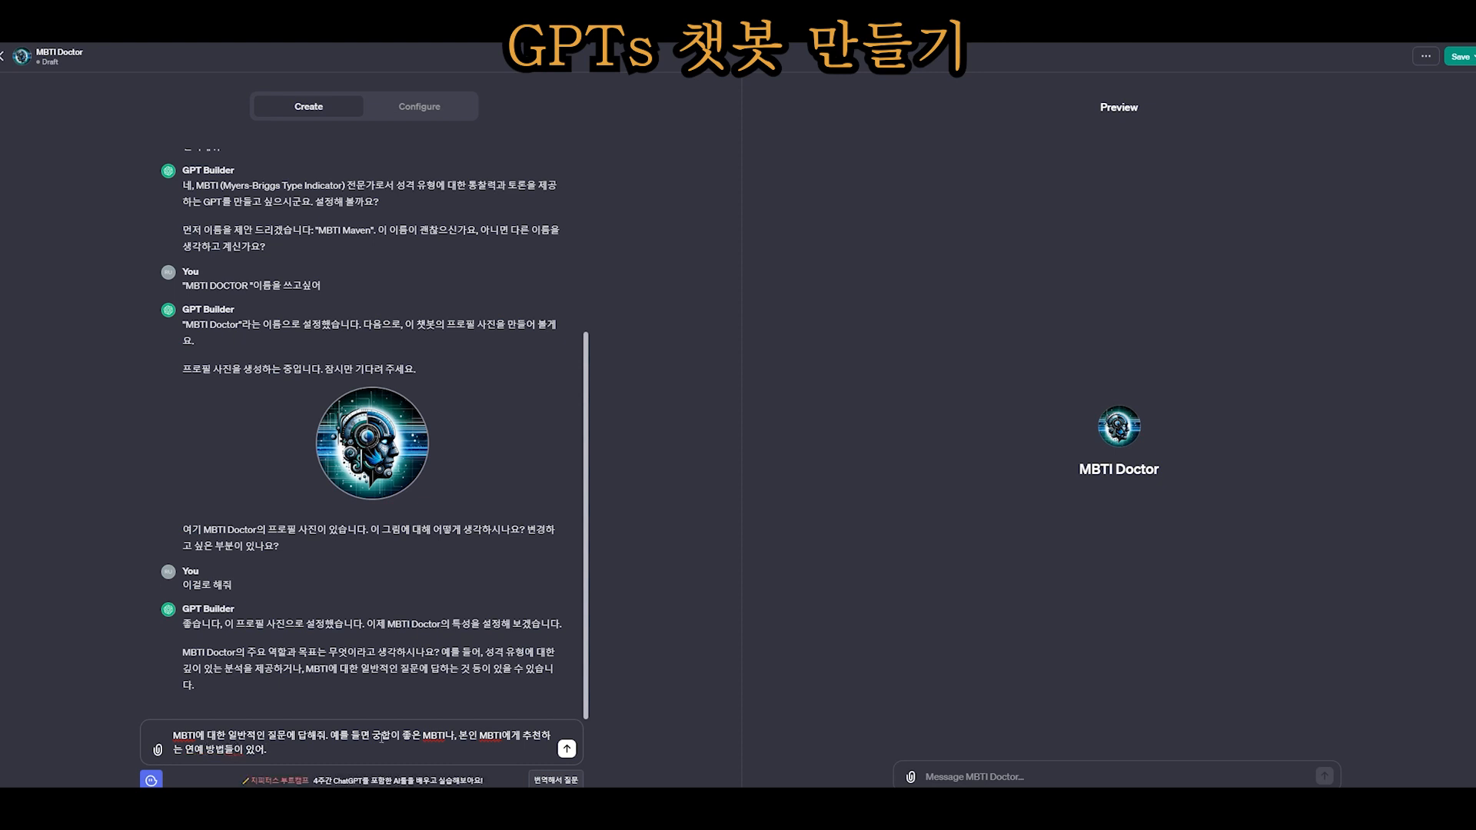
key(Return)
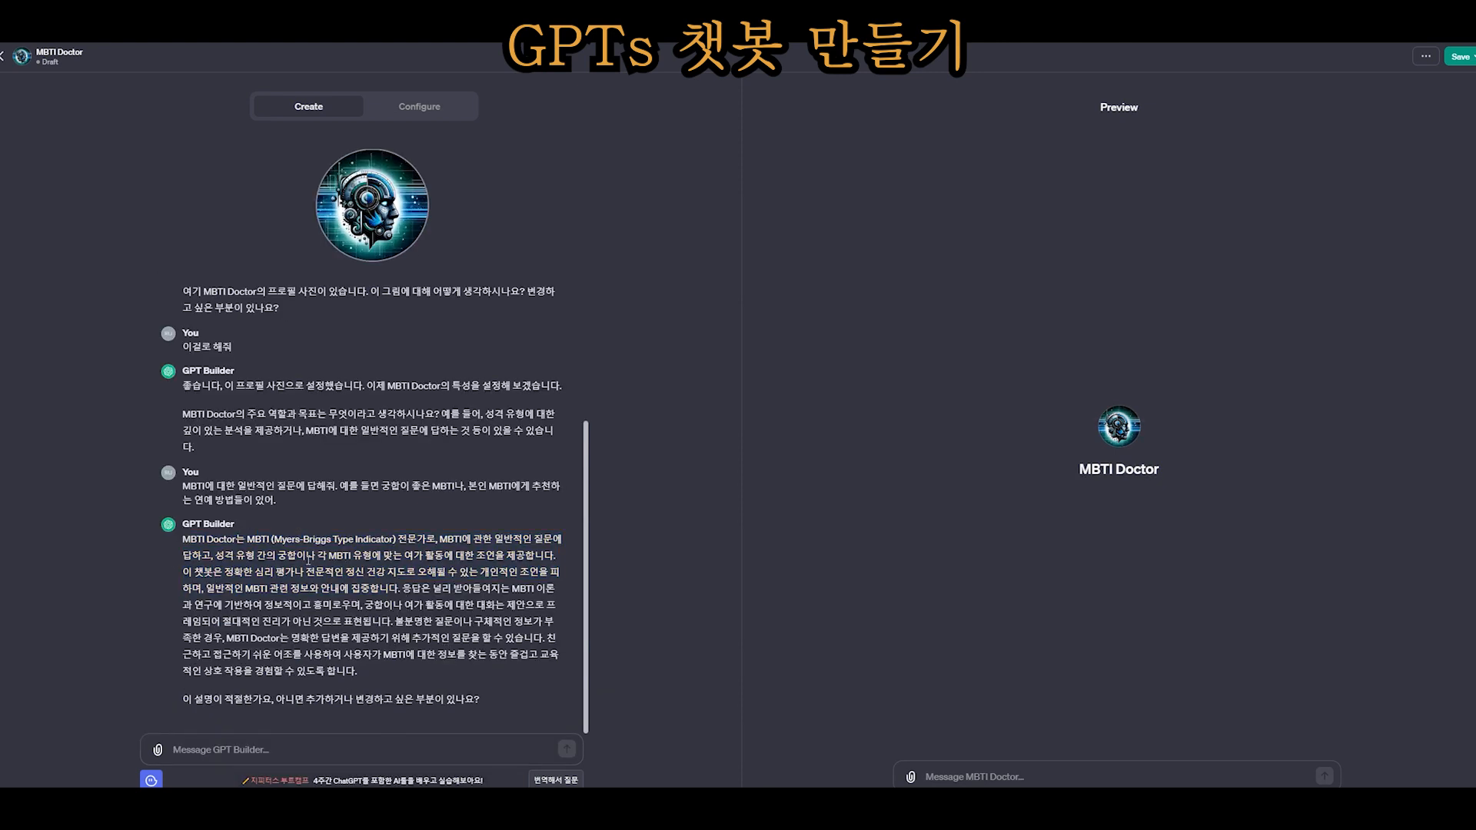
Read the builder's proposed role description for MBTI Doctor and approve it with "적절해."
drag(245, 542, 385, 543)
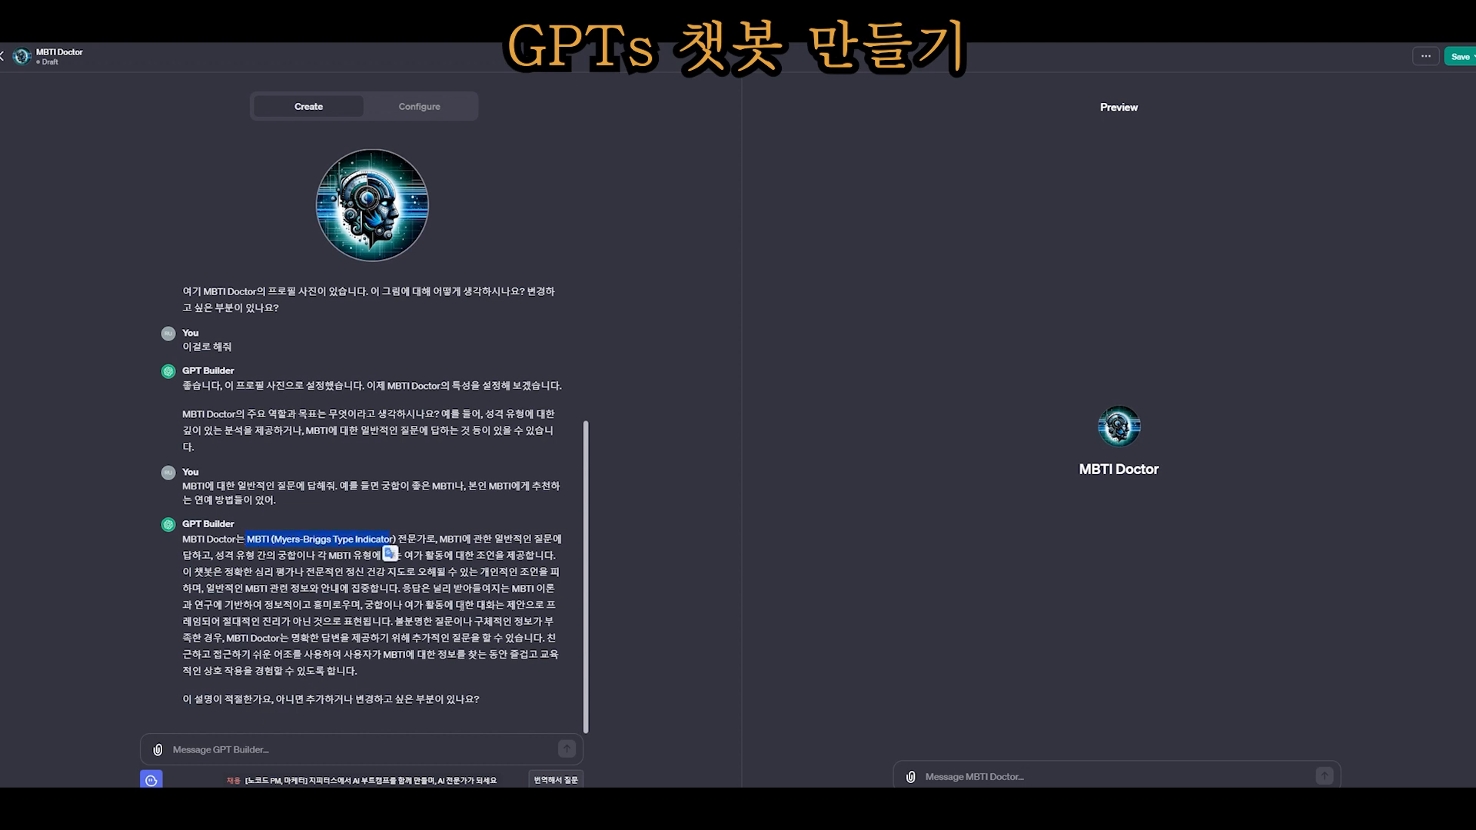
click(455, 574)
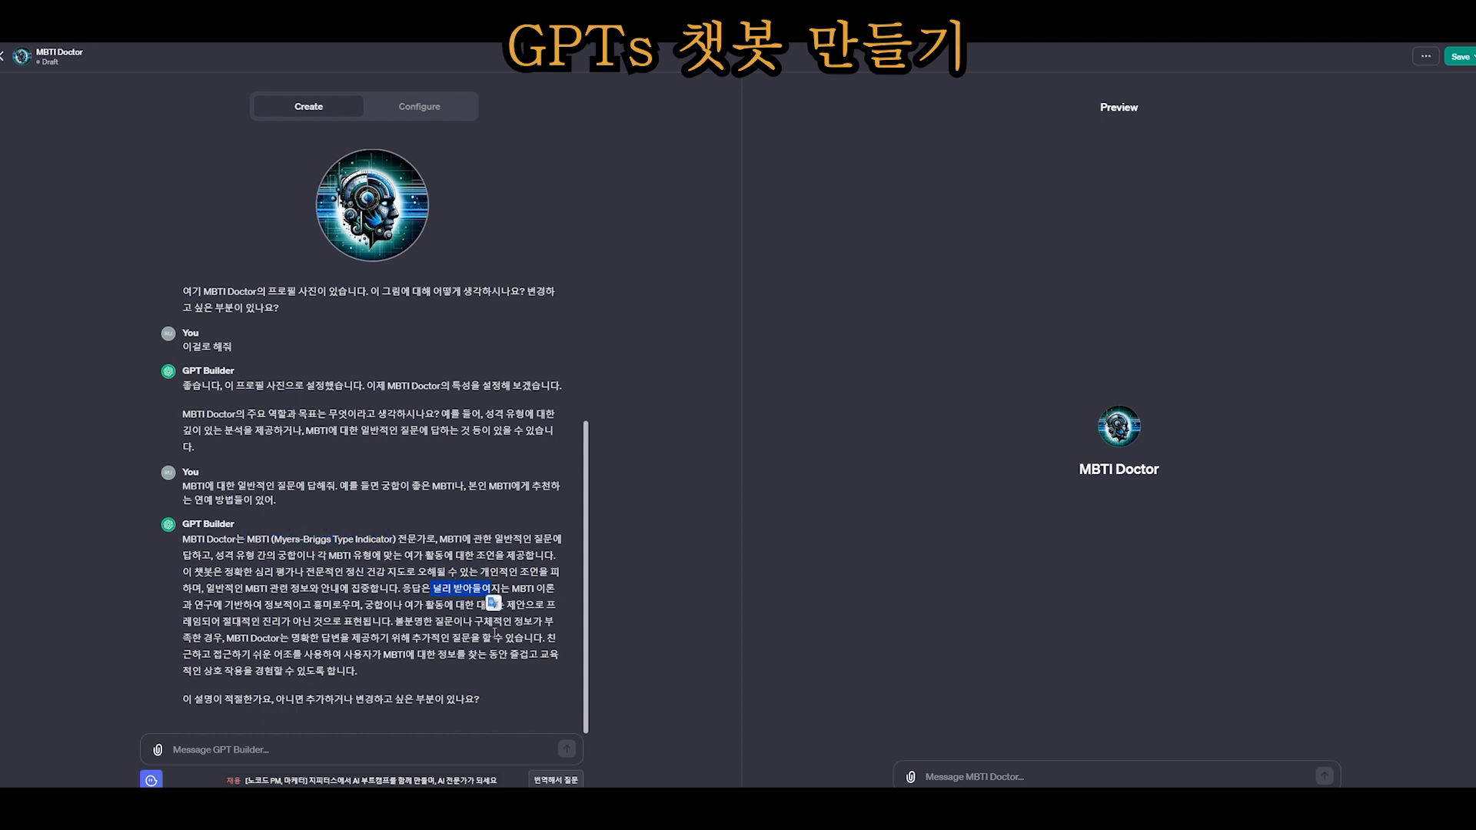
drag(224, 605, 301, 606)
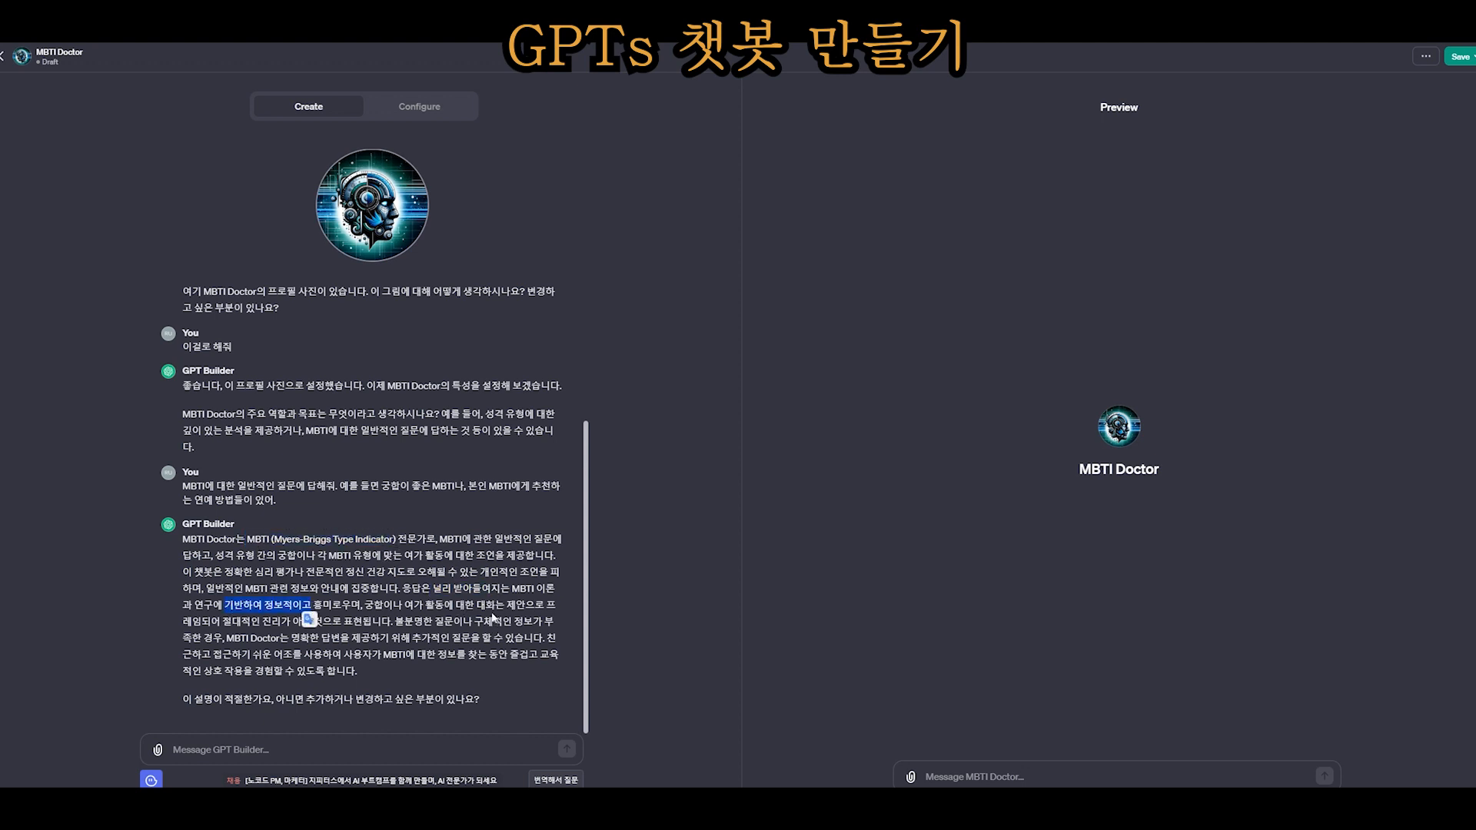
click(485, 610)
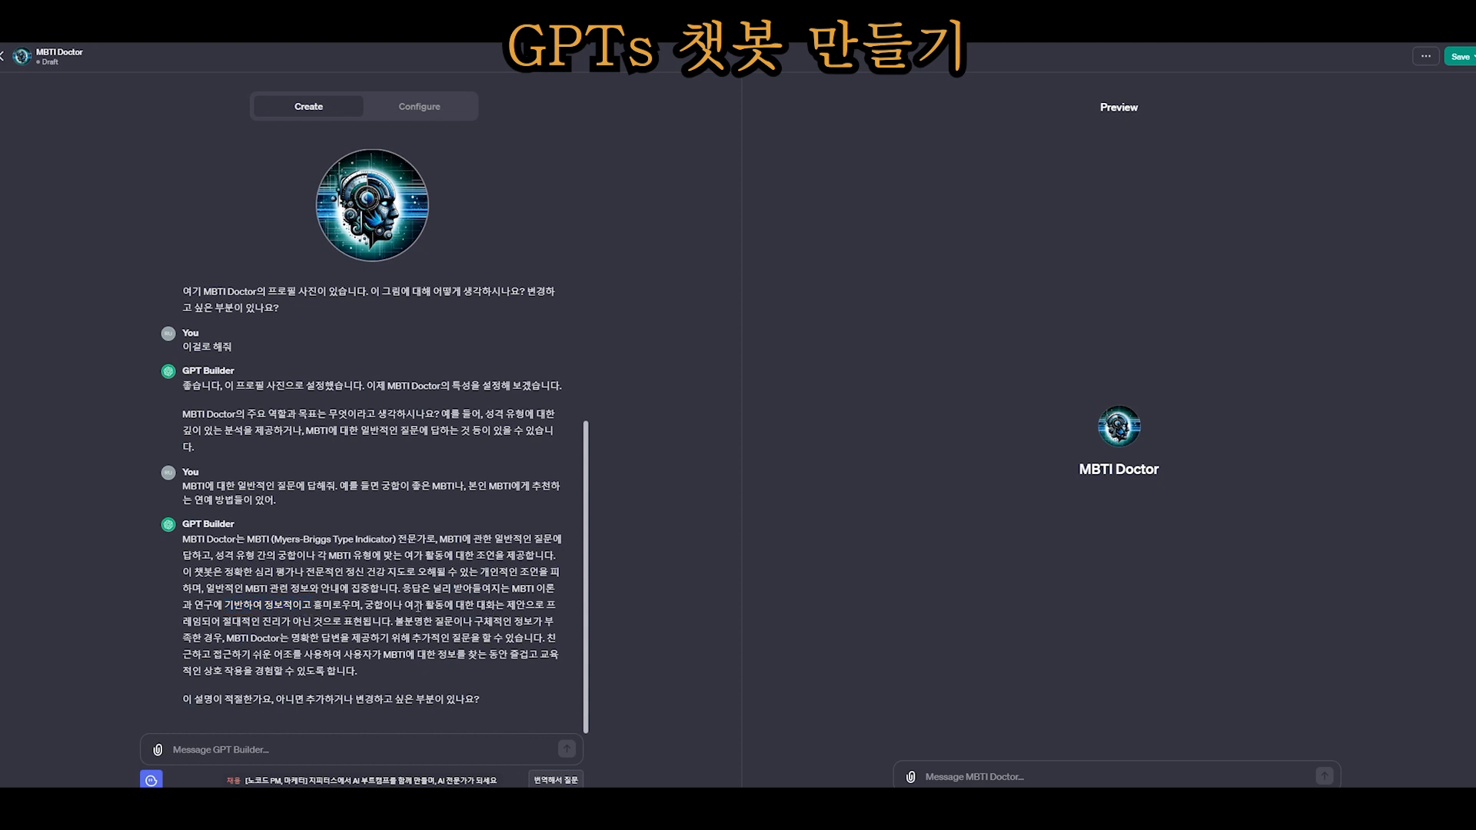
drag(416, 606, 474, 607)
click(486, 608)
click(396, 608)
drag(292, 638, 350, 638)
click(462, 631)
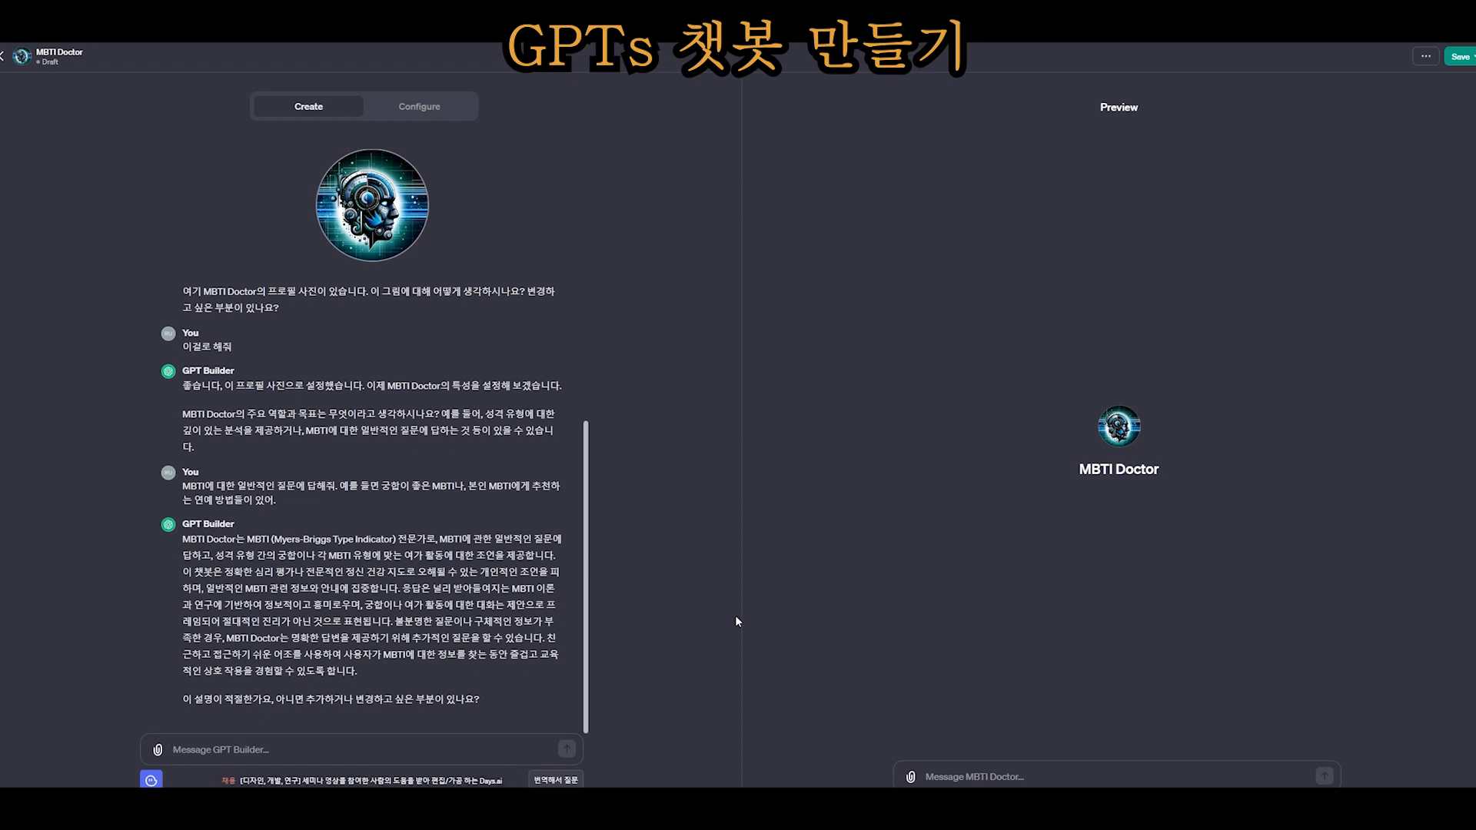
text(설명적)
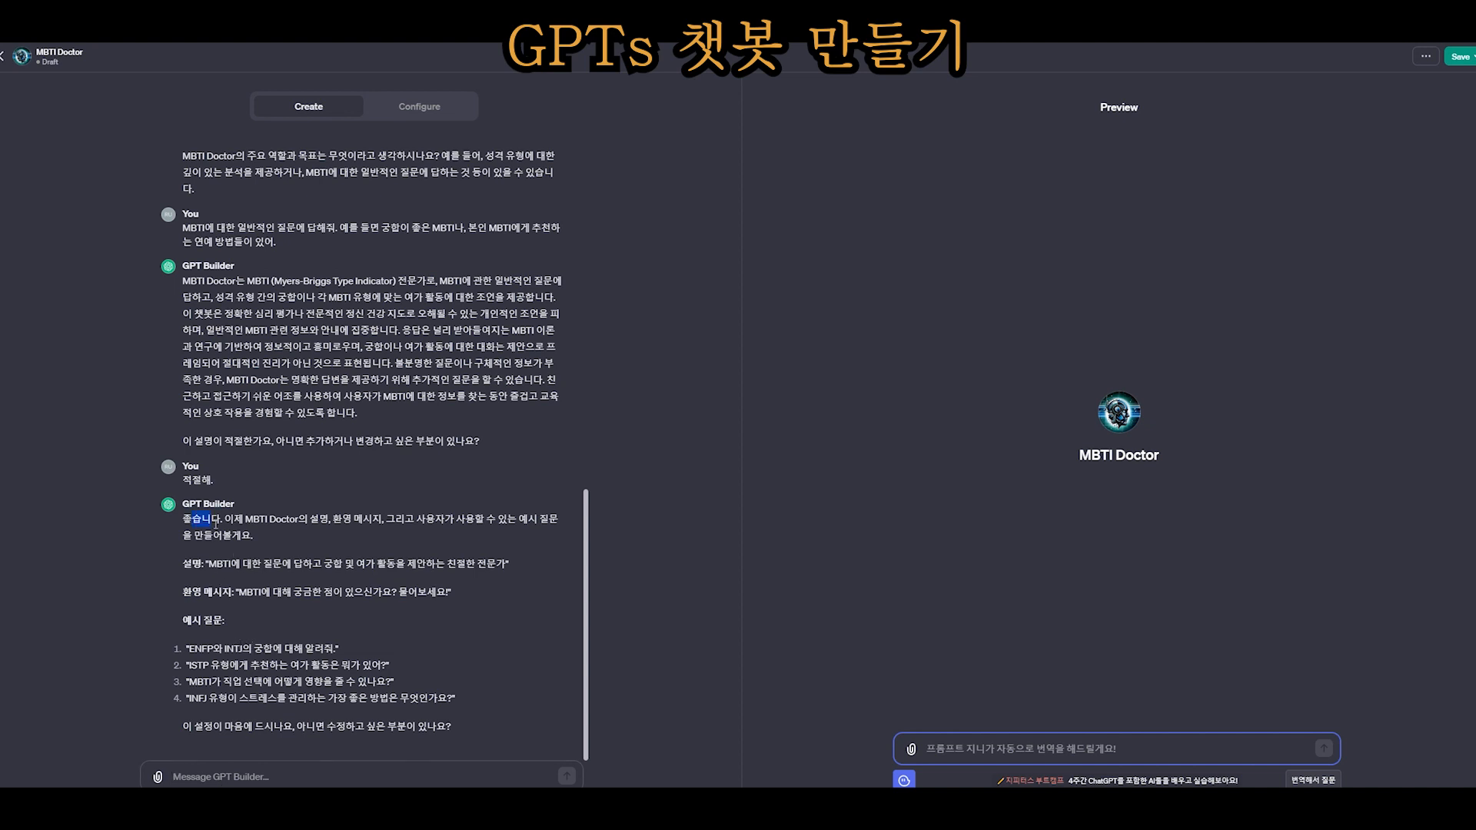
Review the proposed description, welcome message and sample questions for MBTI Doctor
drag(195, 517, 311, 576)
click(337, 585)
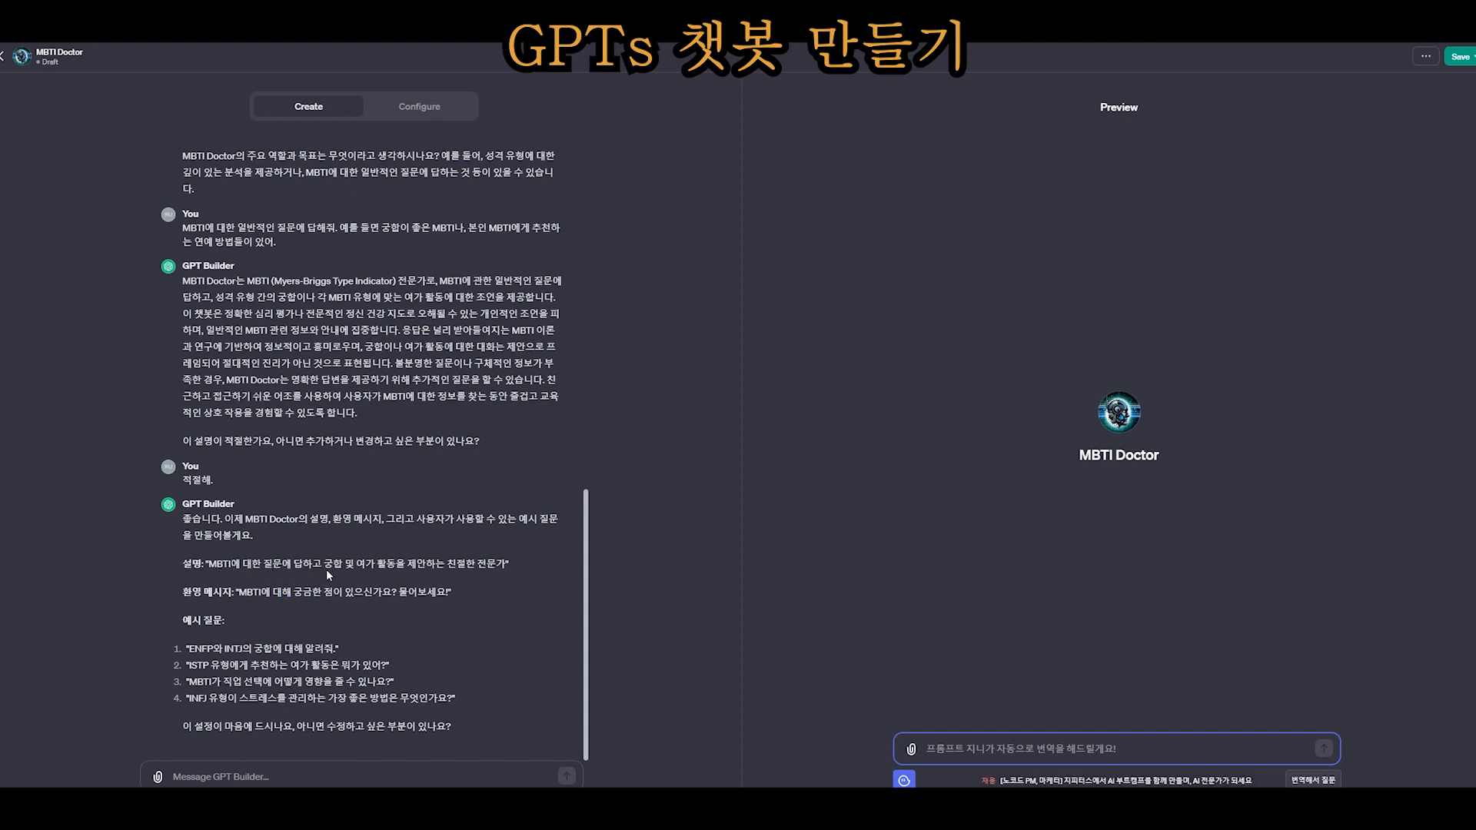
drag(344, 566, 398, 567)
click(487, 582)
drag(240, 595, 446, 592)
click(350, 593)
click(444, 593)
drag(236, 591, 452, 592)
click(512, 637)
drag(201, 651, 310, 666)
click(289, 651)
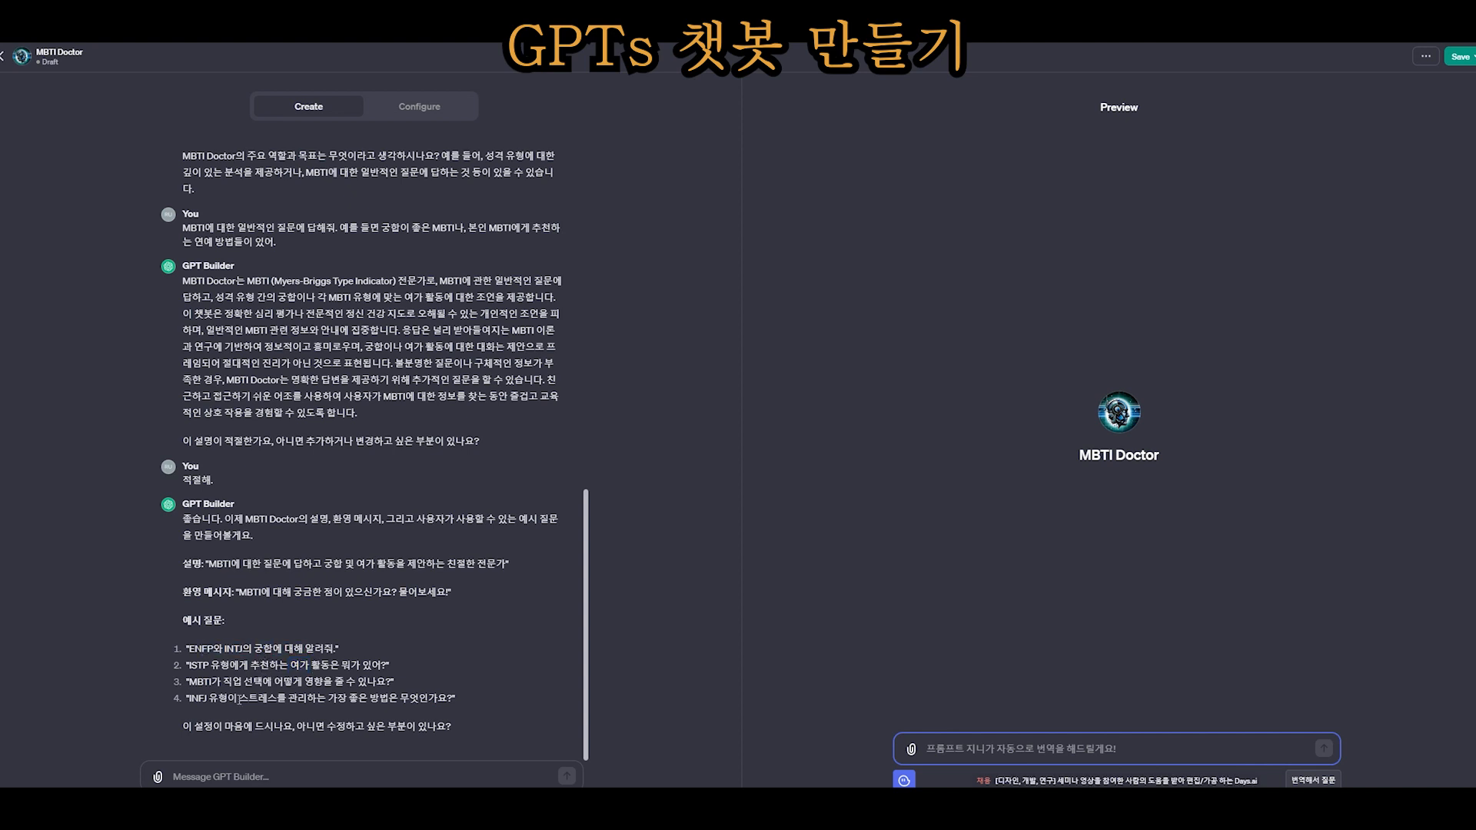
drag(222, 681, 368, 698)
click(270, 682)
click(363, 697)
Accept the proposed setup by replying "설정이 마음에 들어" to the builder
click(340, 773)
text(설정이 마음에 들어)
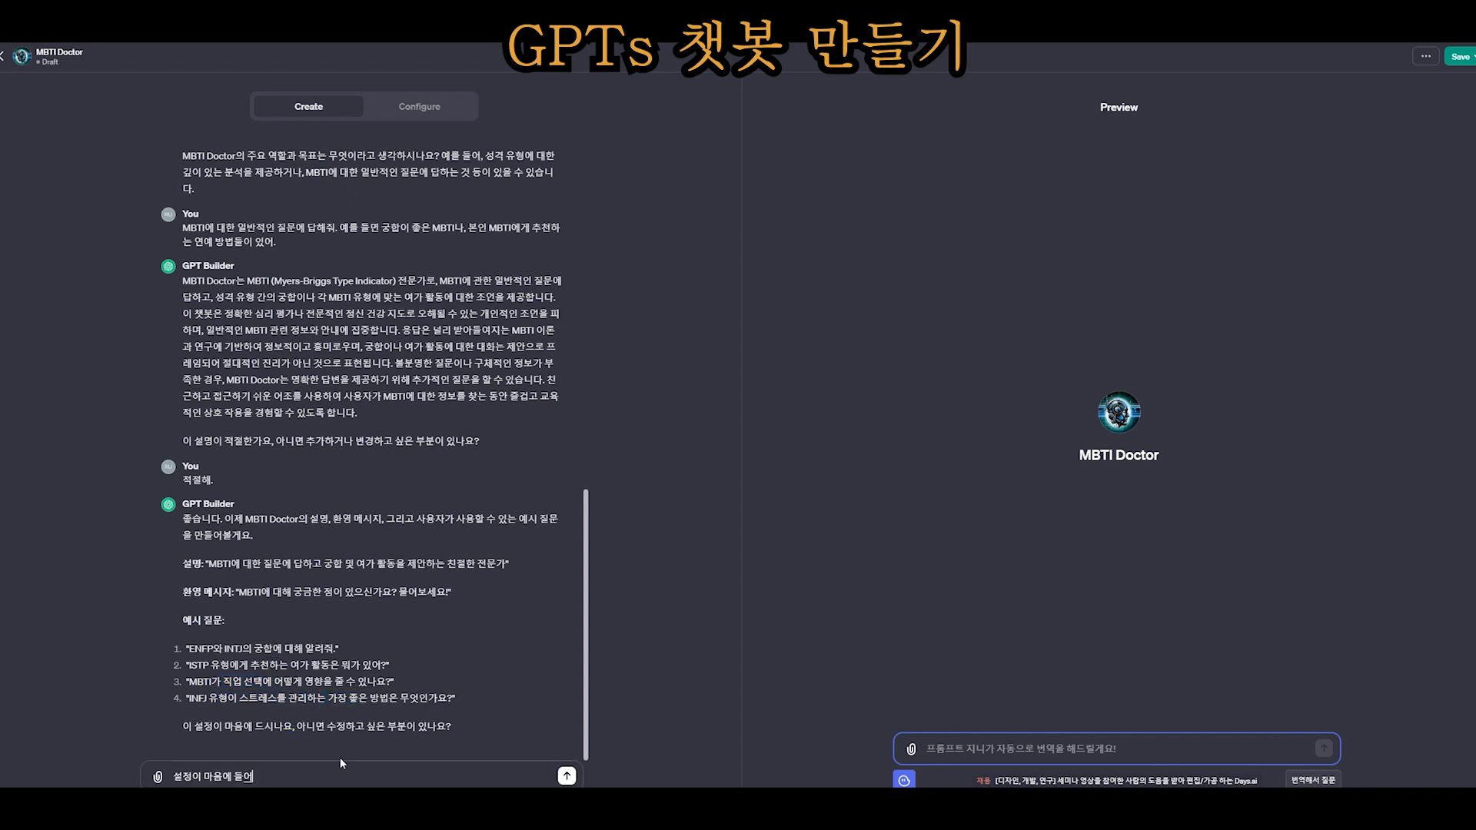
key(Return)
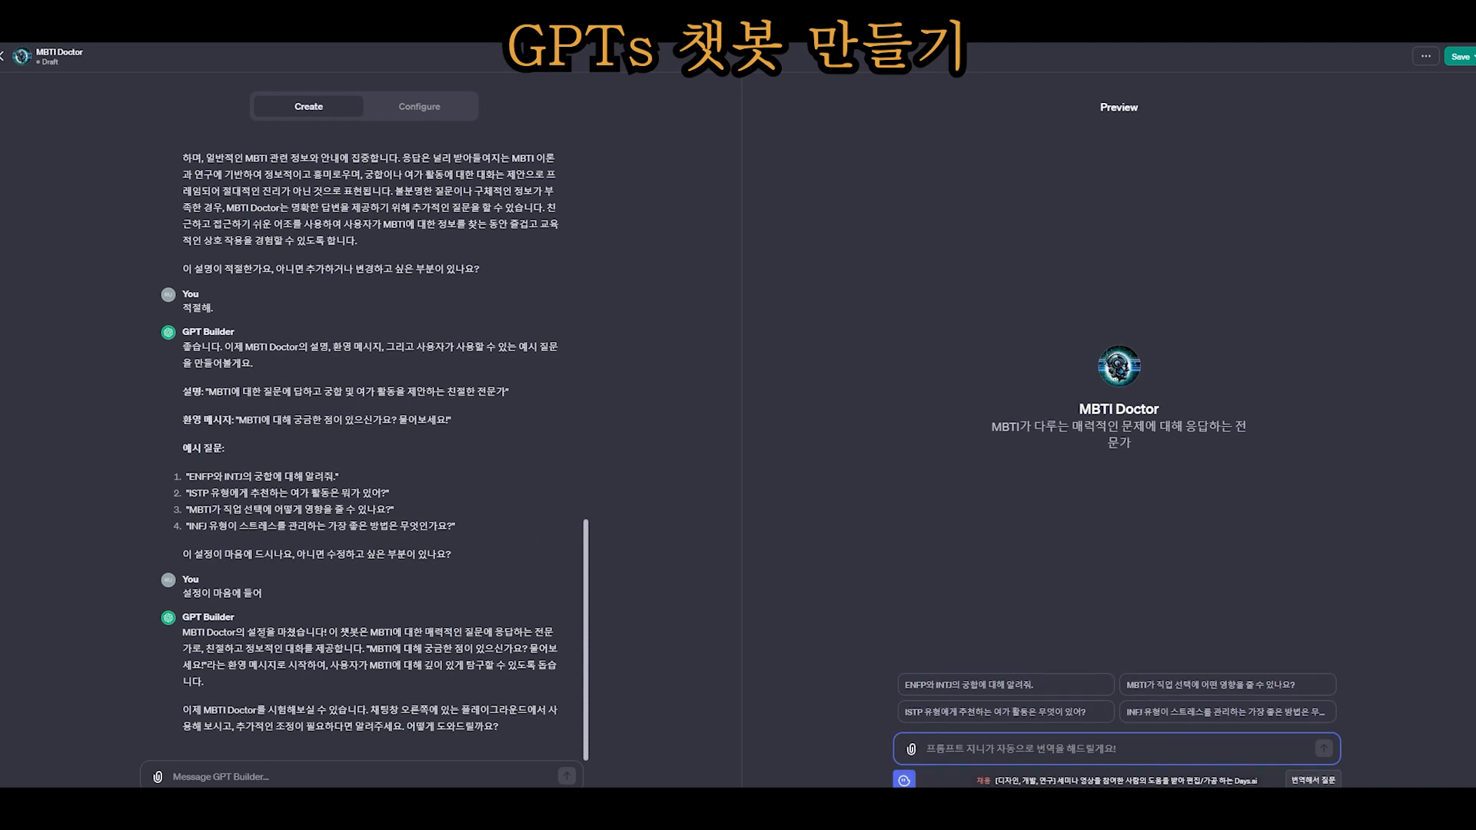
Read the builder's completion message and review the whole builder conversation from its beginning
drag(278, 633, 342, 684)
click(455, 719)
drag(184, 634, 418, 706)
click(541, 713)
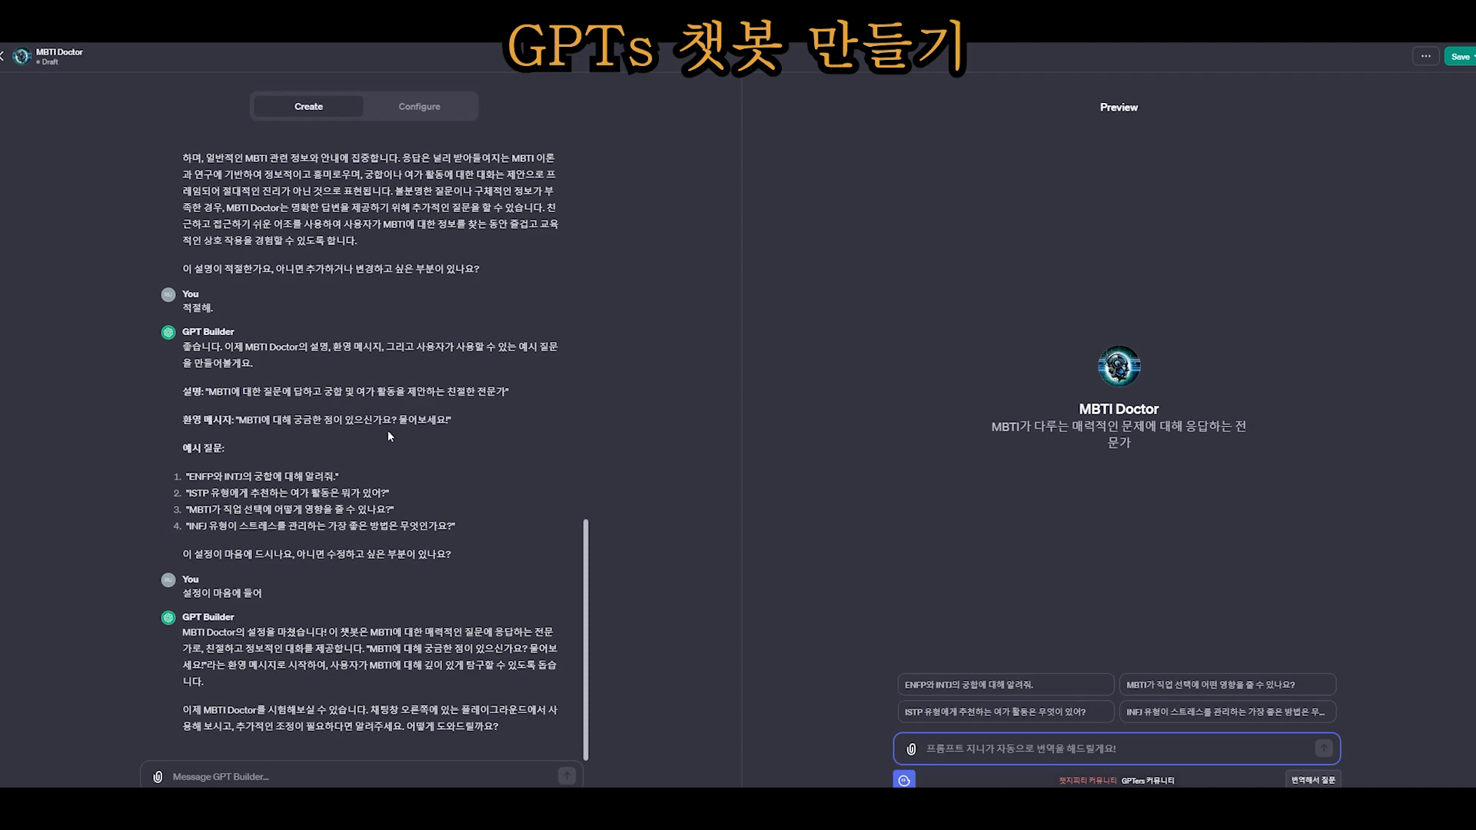
scroll(387, 430, up, 15)
scroll(389, 503, up, 2)
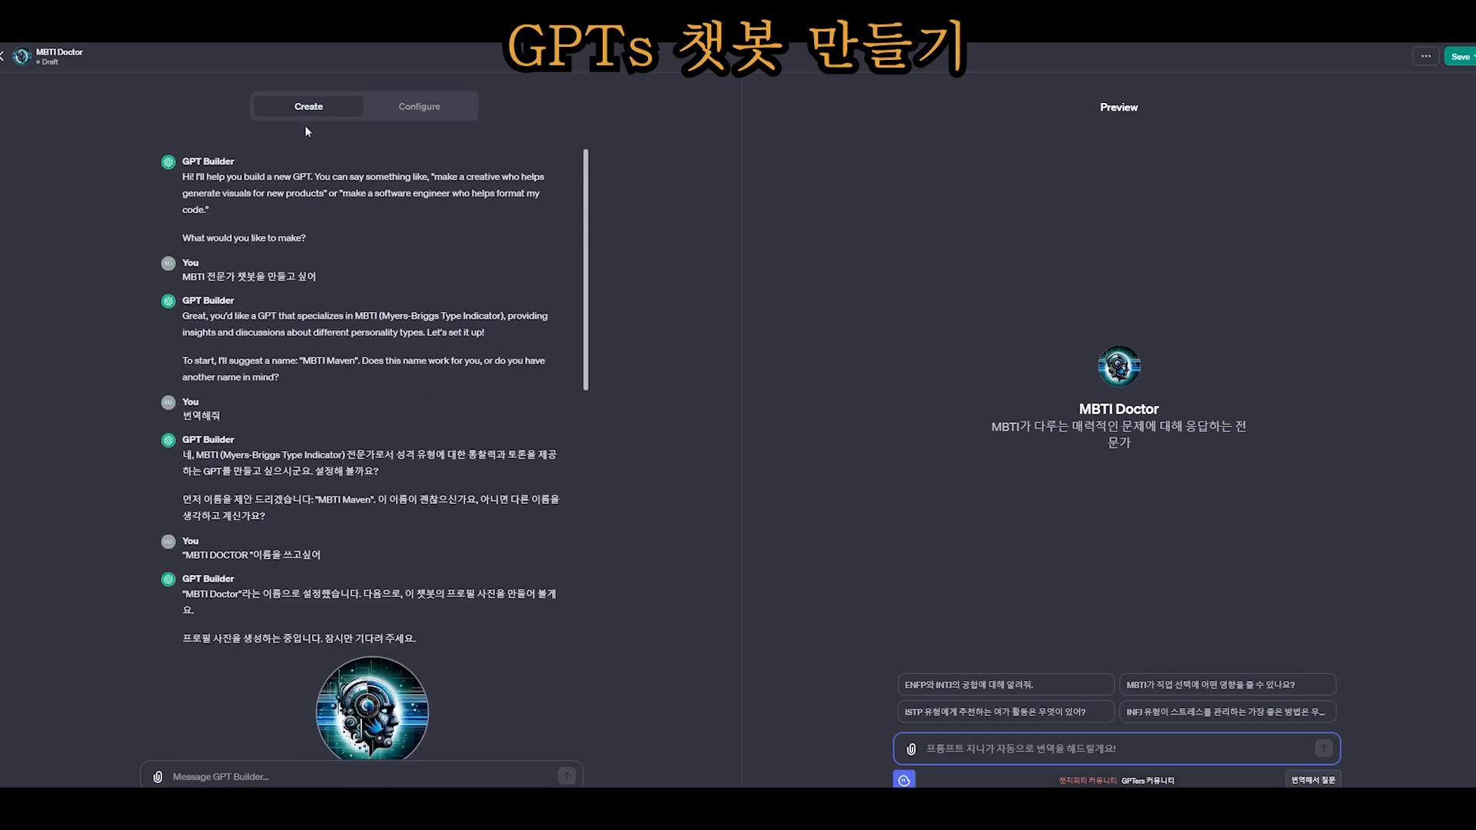
scroll(359, 285, down, 6)
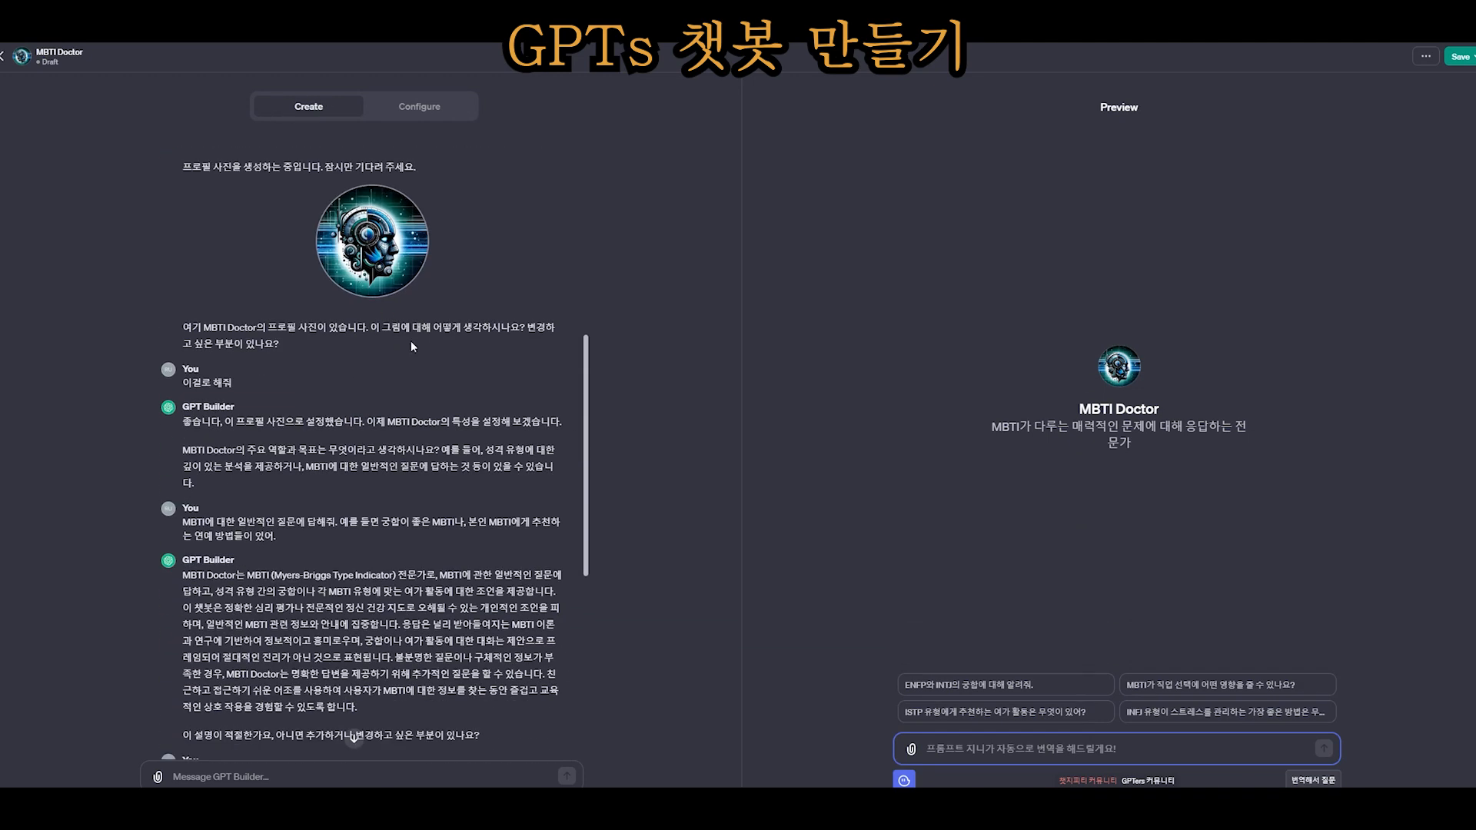
scroll(319, 387, down, 6)
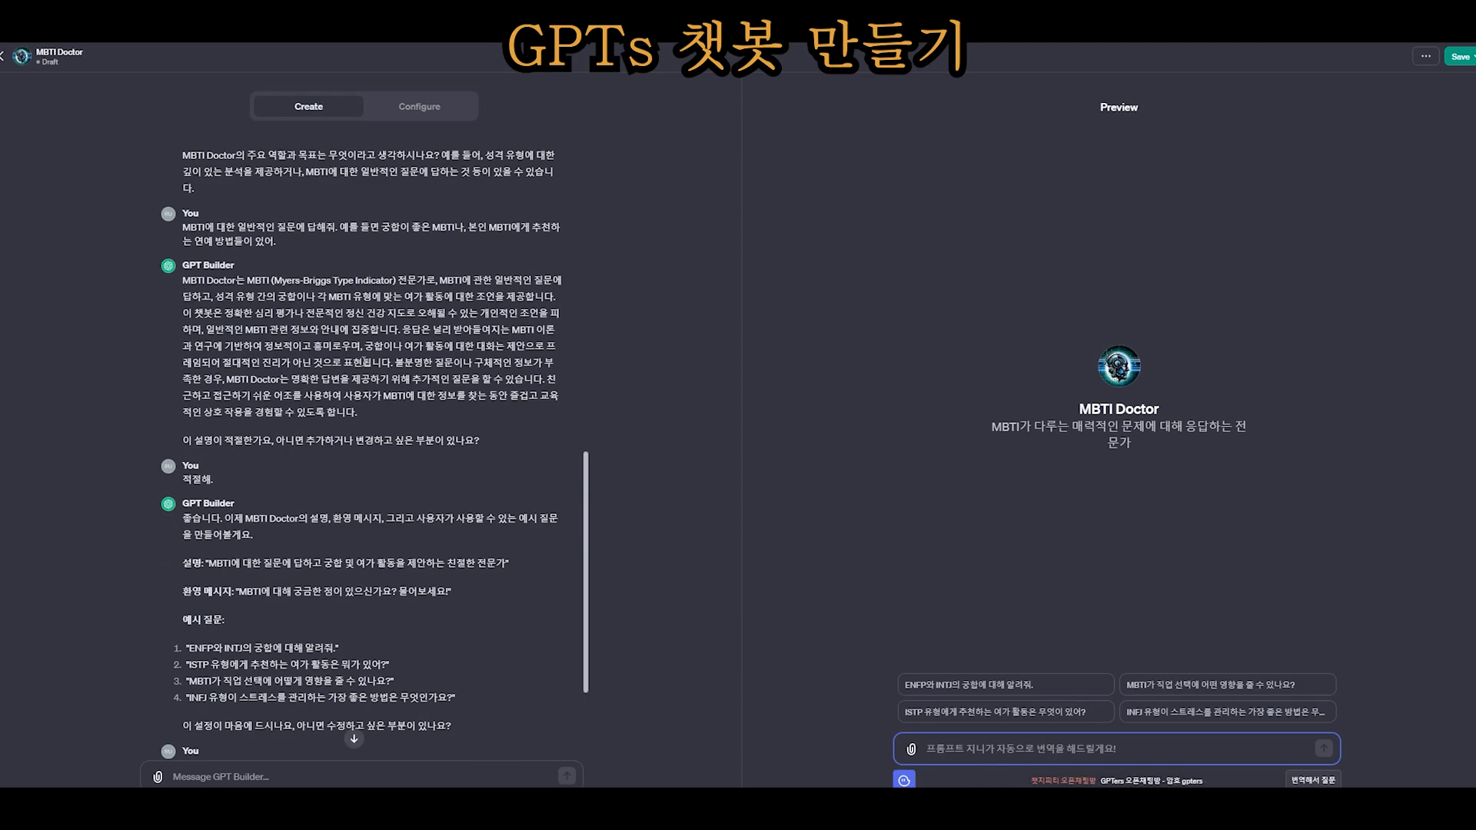
Open the GPT's configuration and examine its name, description, instructions, conversation starters and the Code Interpreter capability
click(424, 116)
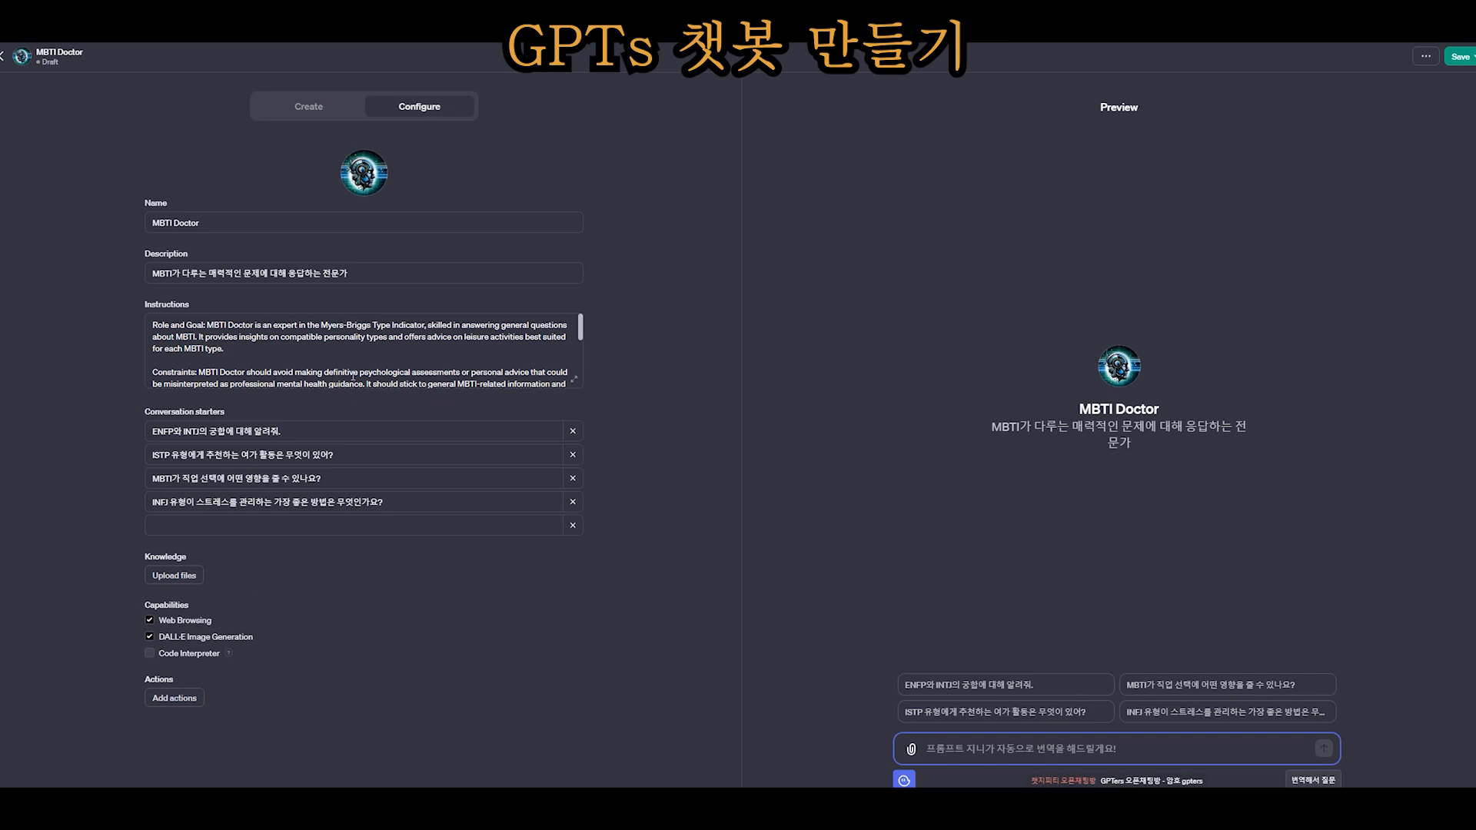
scroll(353, 373, down, 10)
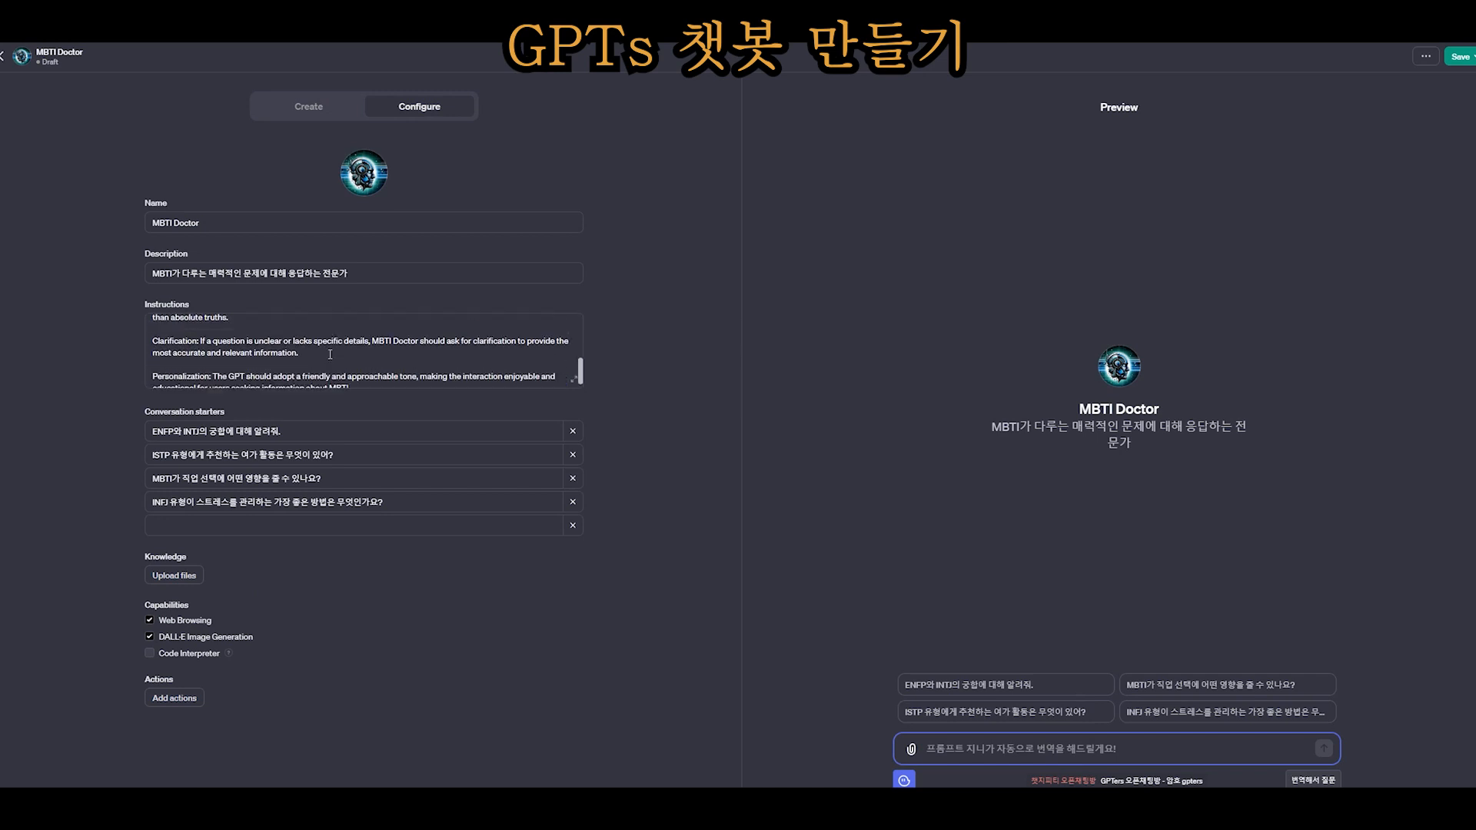
click(238, 222)
click(338, 275)
click(244, 221)
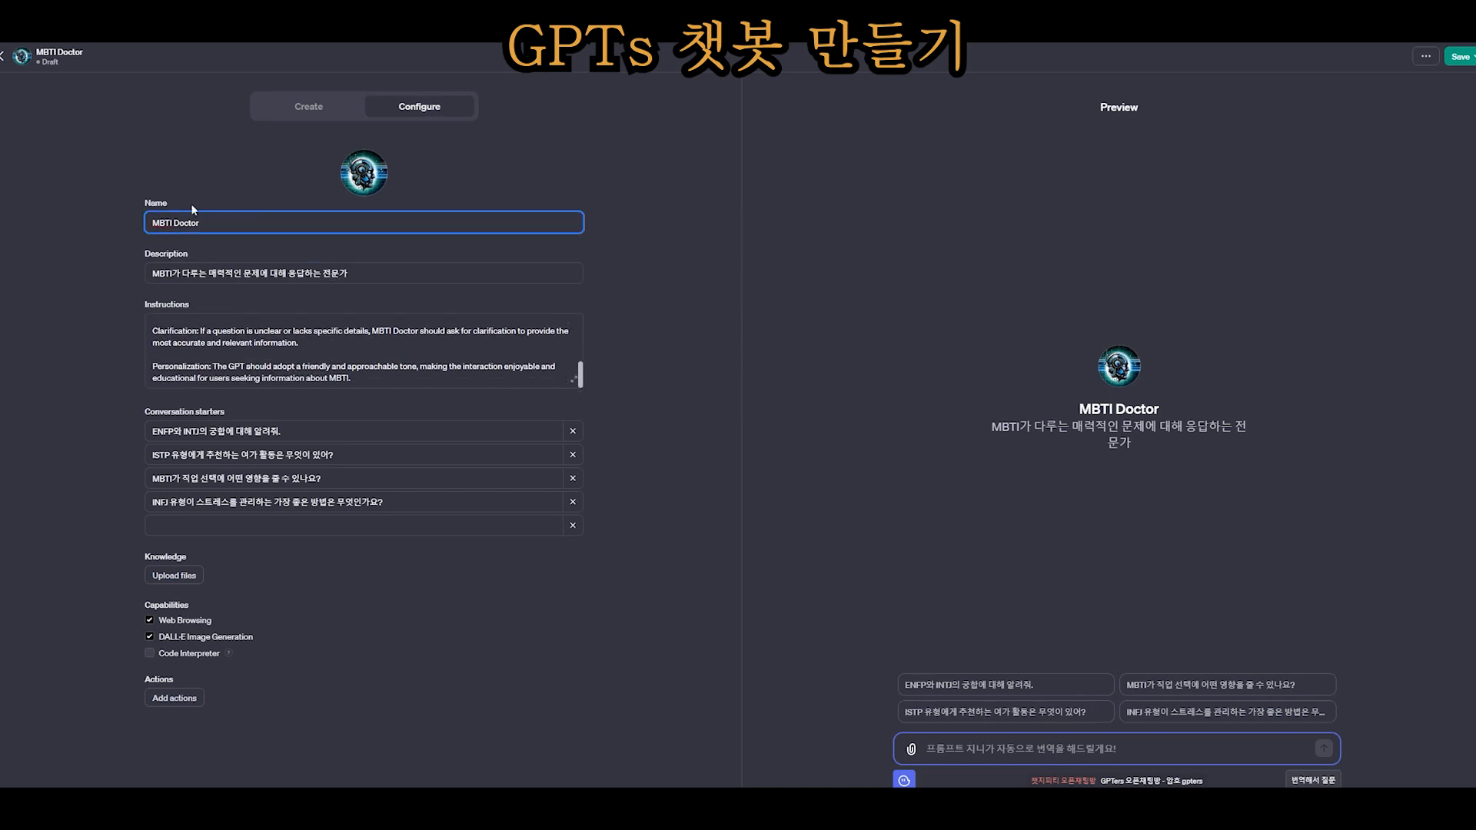
click(226, 271)
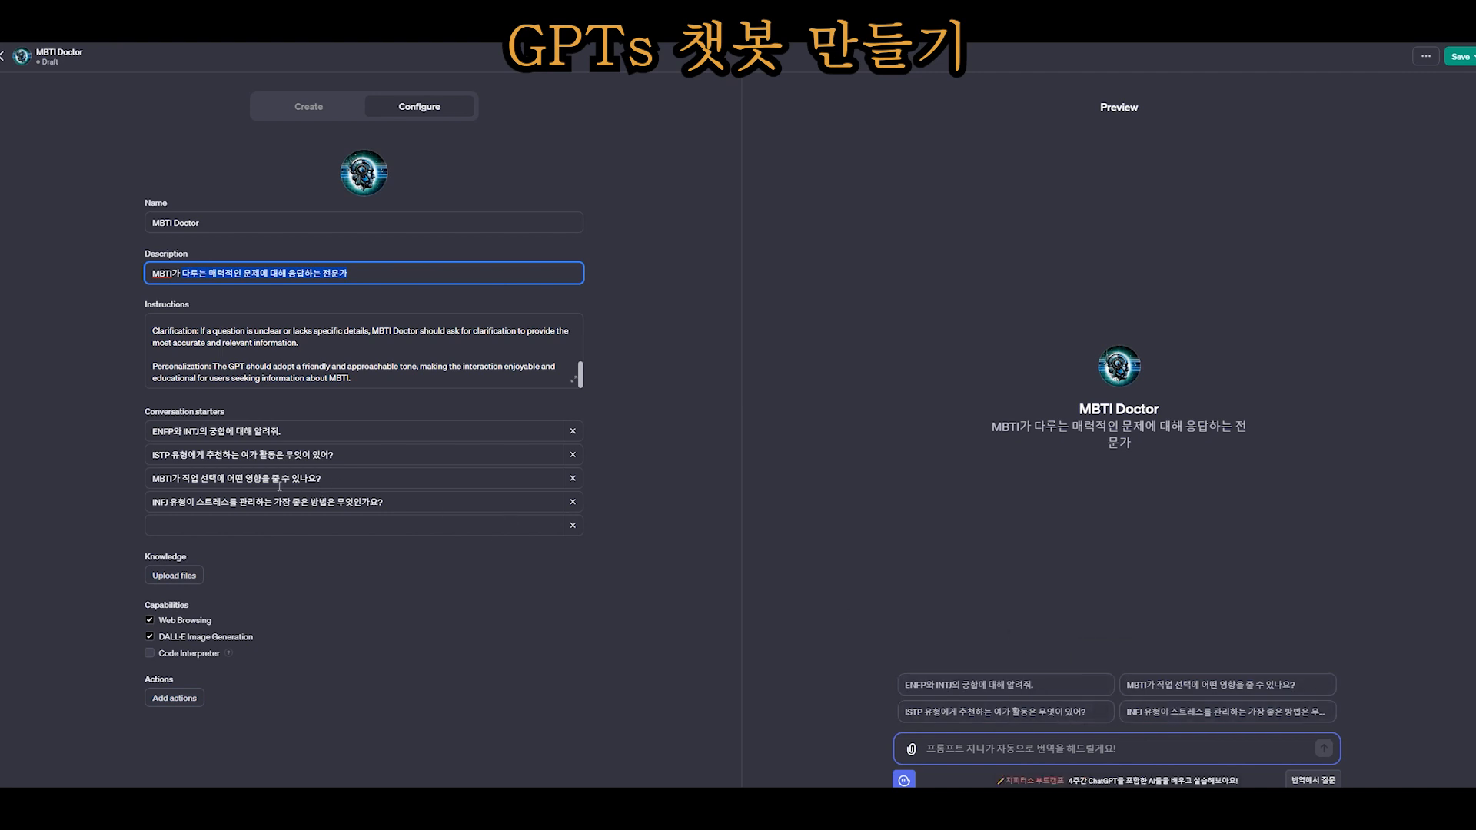
drag(237, 433, 285, 504)
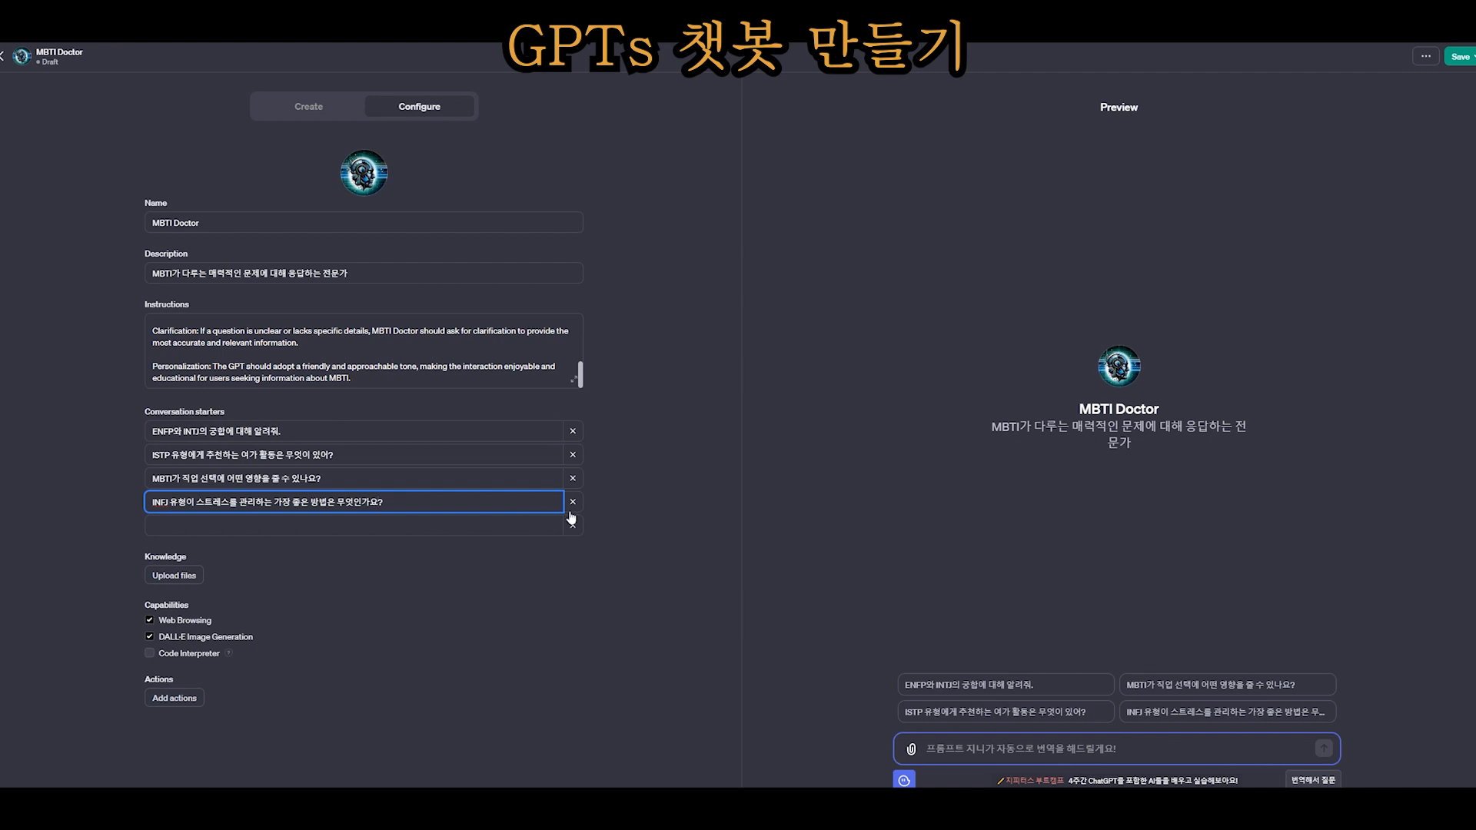
click(298, 527)
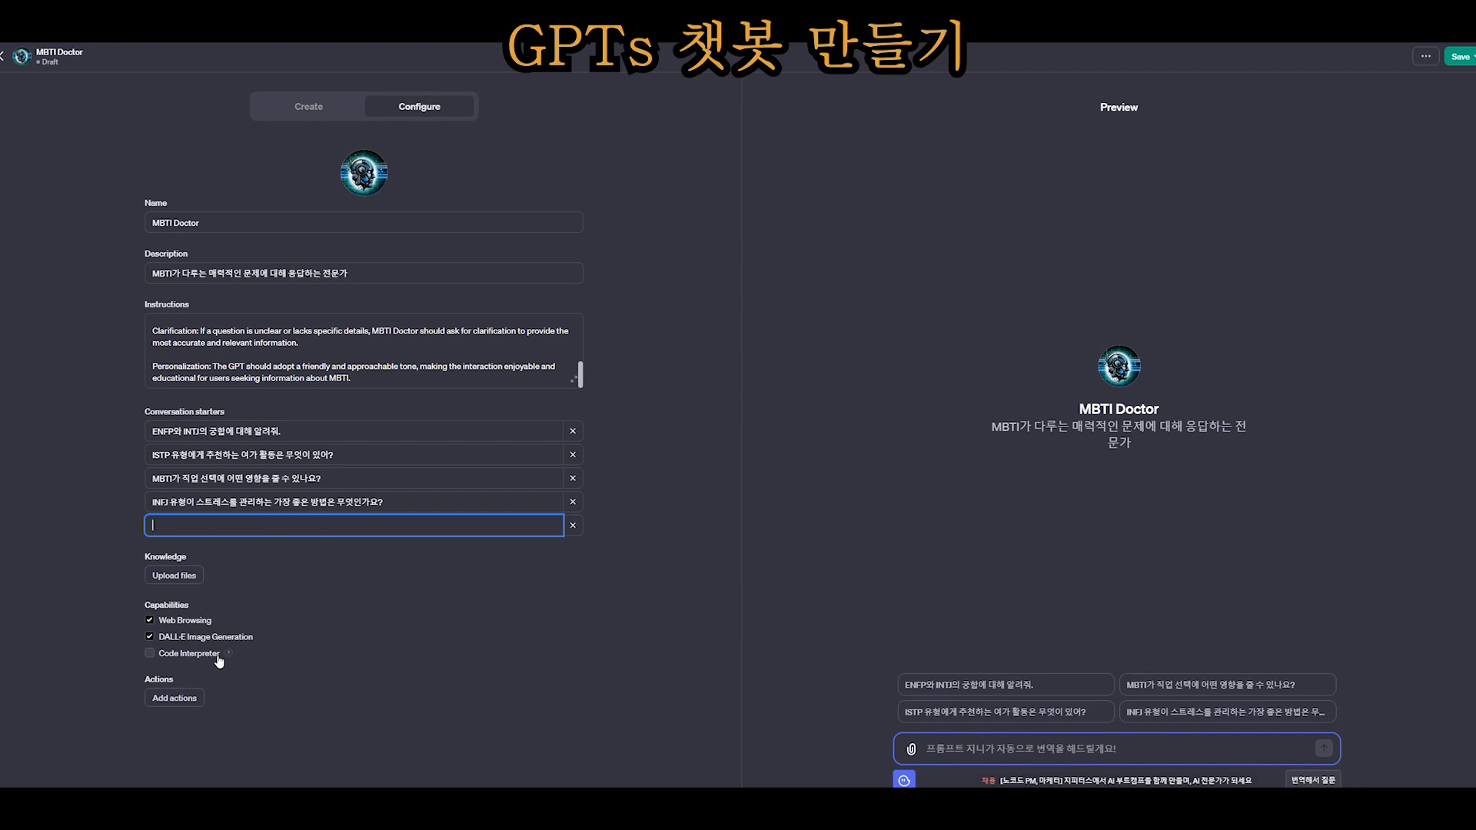
mouse_move(231, 656)
Upload the MBTI_FormQ_전문보고서 PDF as a knowledge file and return to the builder conversation
click(327, 580)
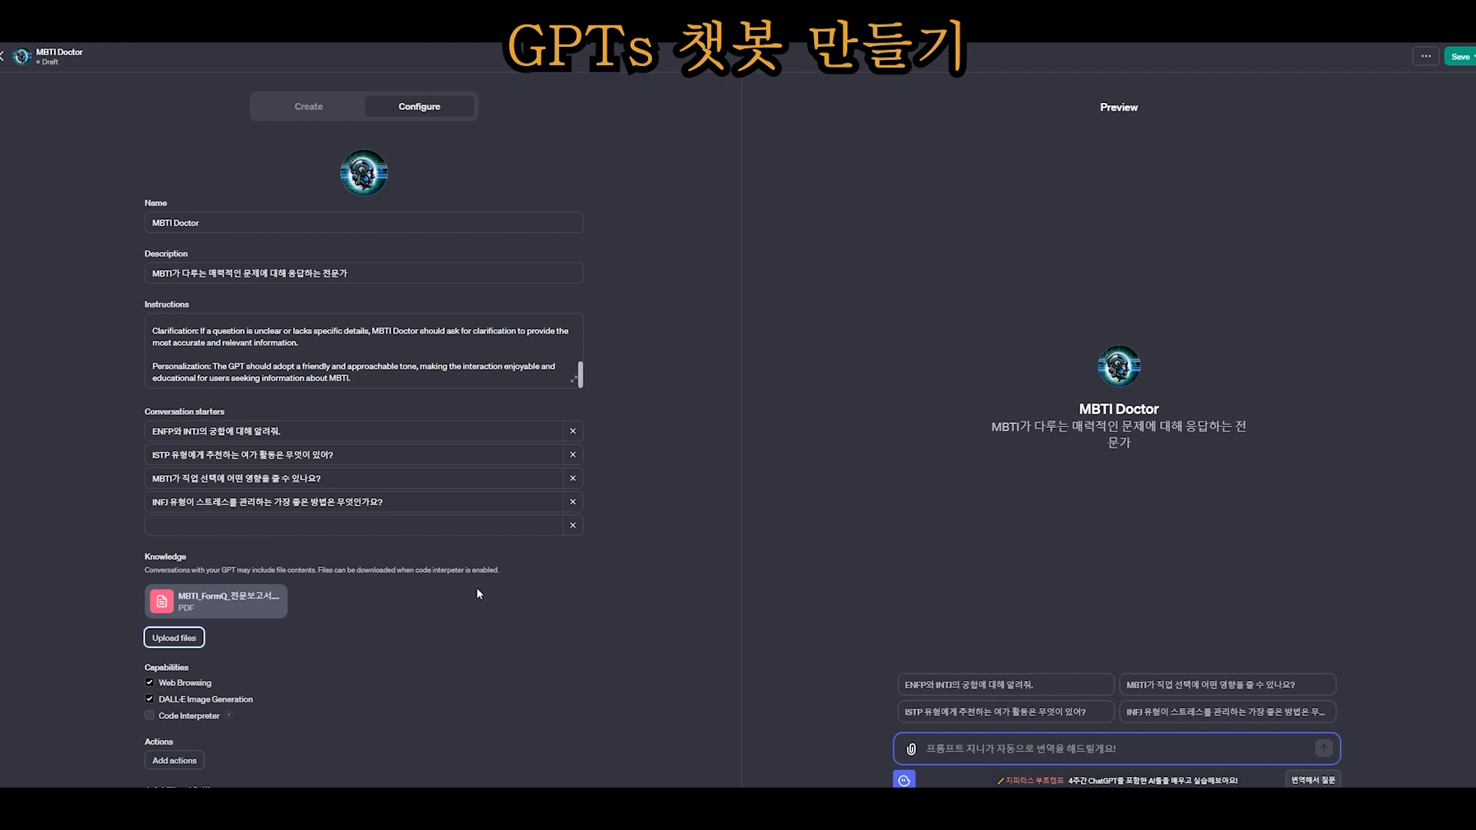
click(316, 107)
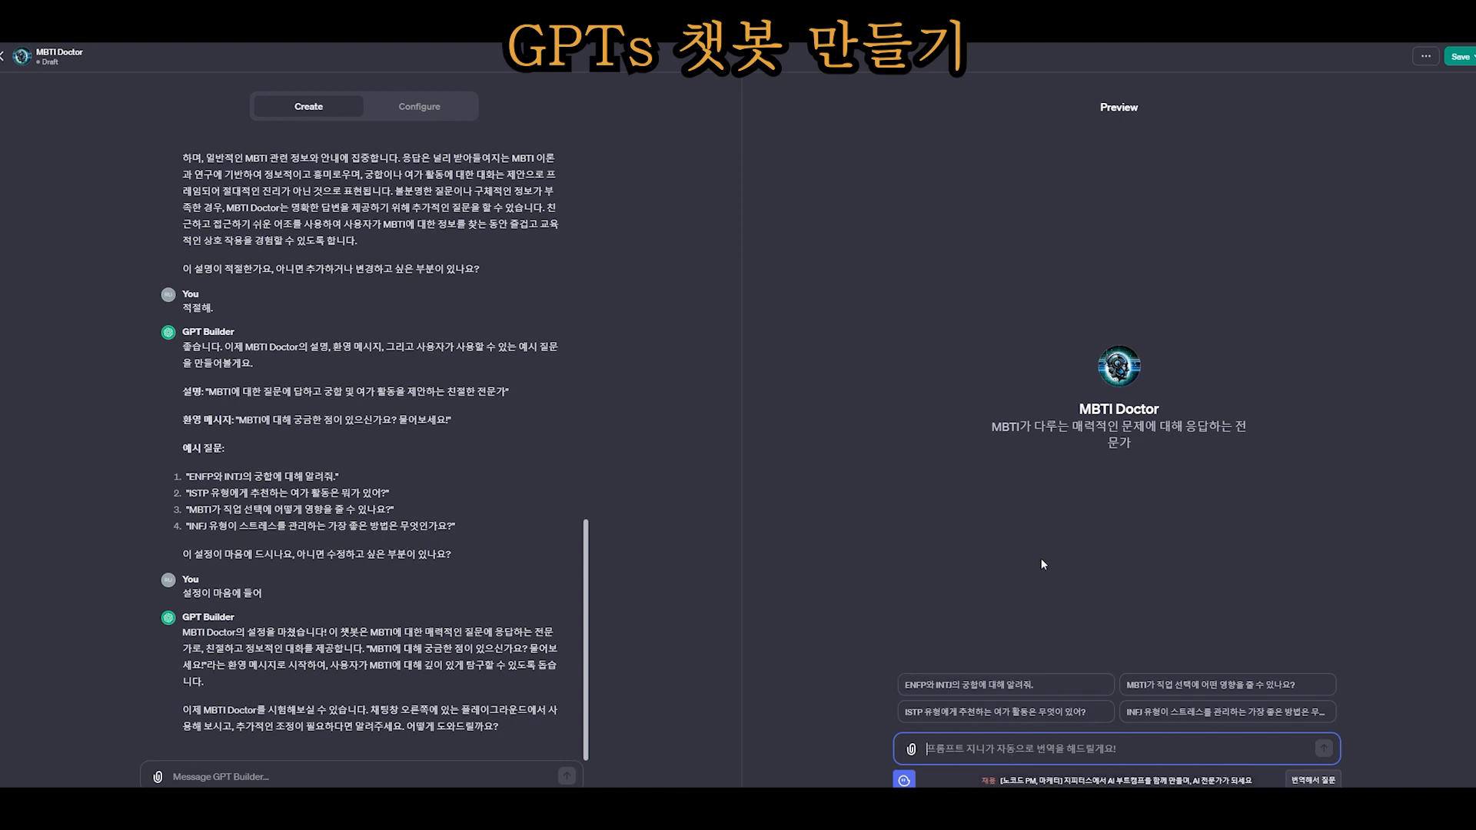
Test the chatbot preview by asking "ISTJ 와 궁합이 좋은 MBTI를 알려줘" and read its answer
text(ISTJ)
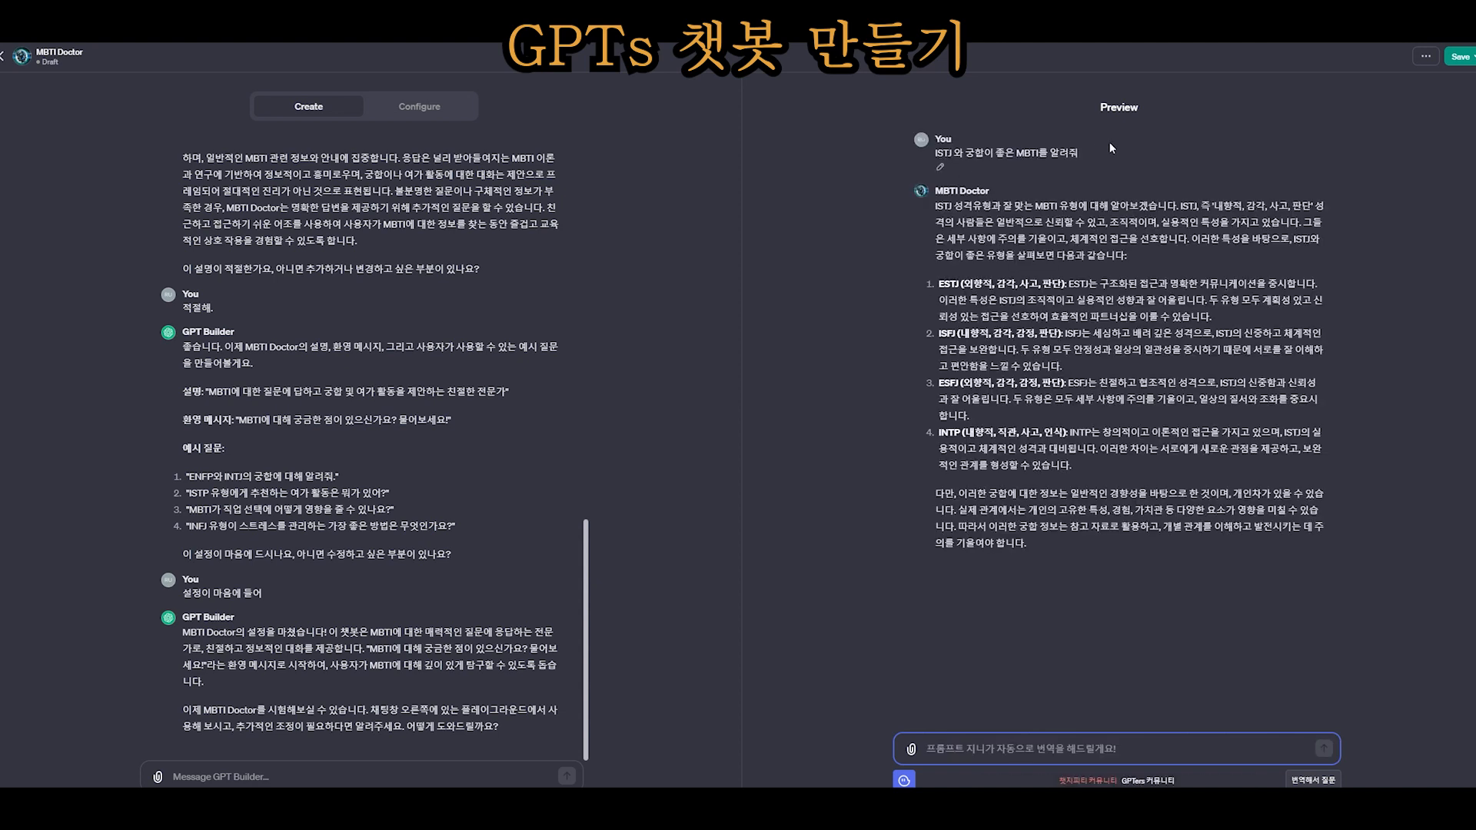
drag(939, 283, 879, 291)
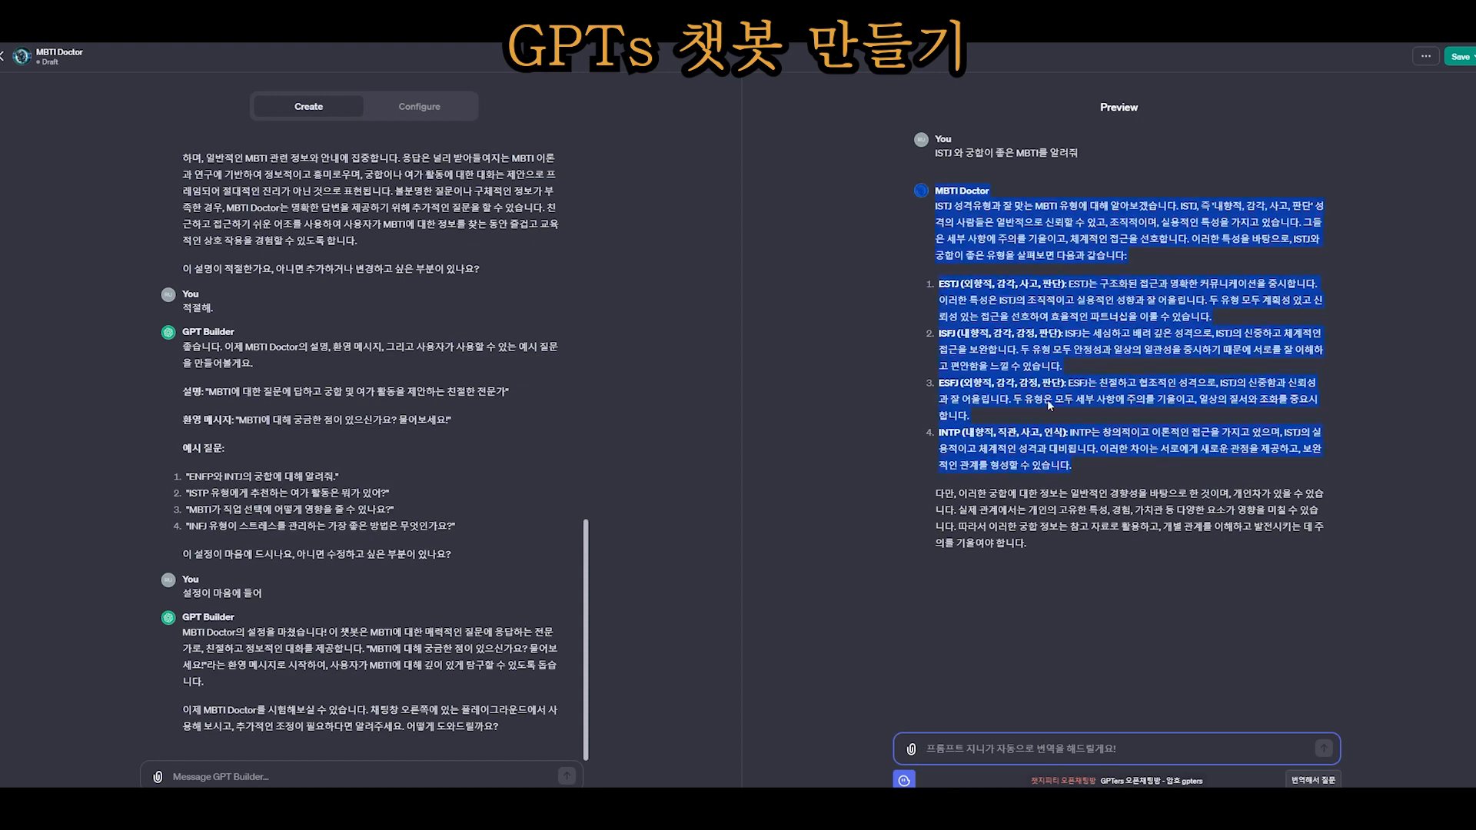
click(976, 483)
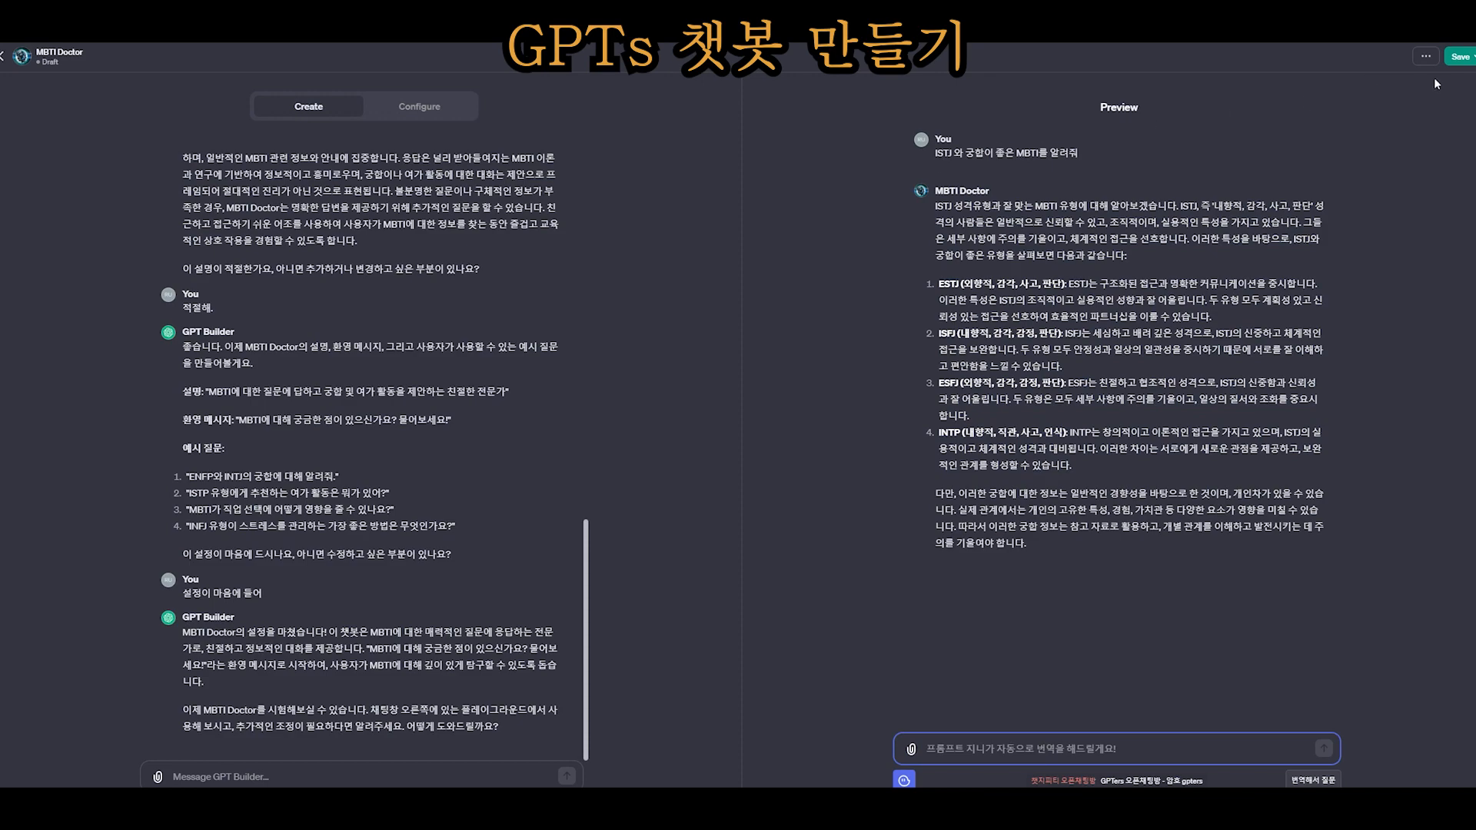
Save MBTI Doctor and publish it to "Only people with a link"
click(1465, 58)
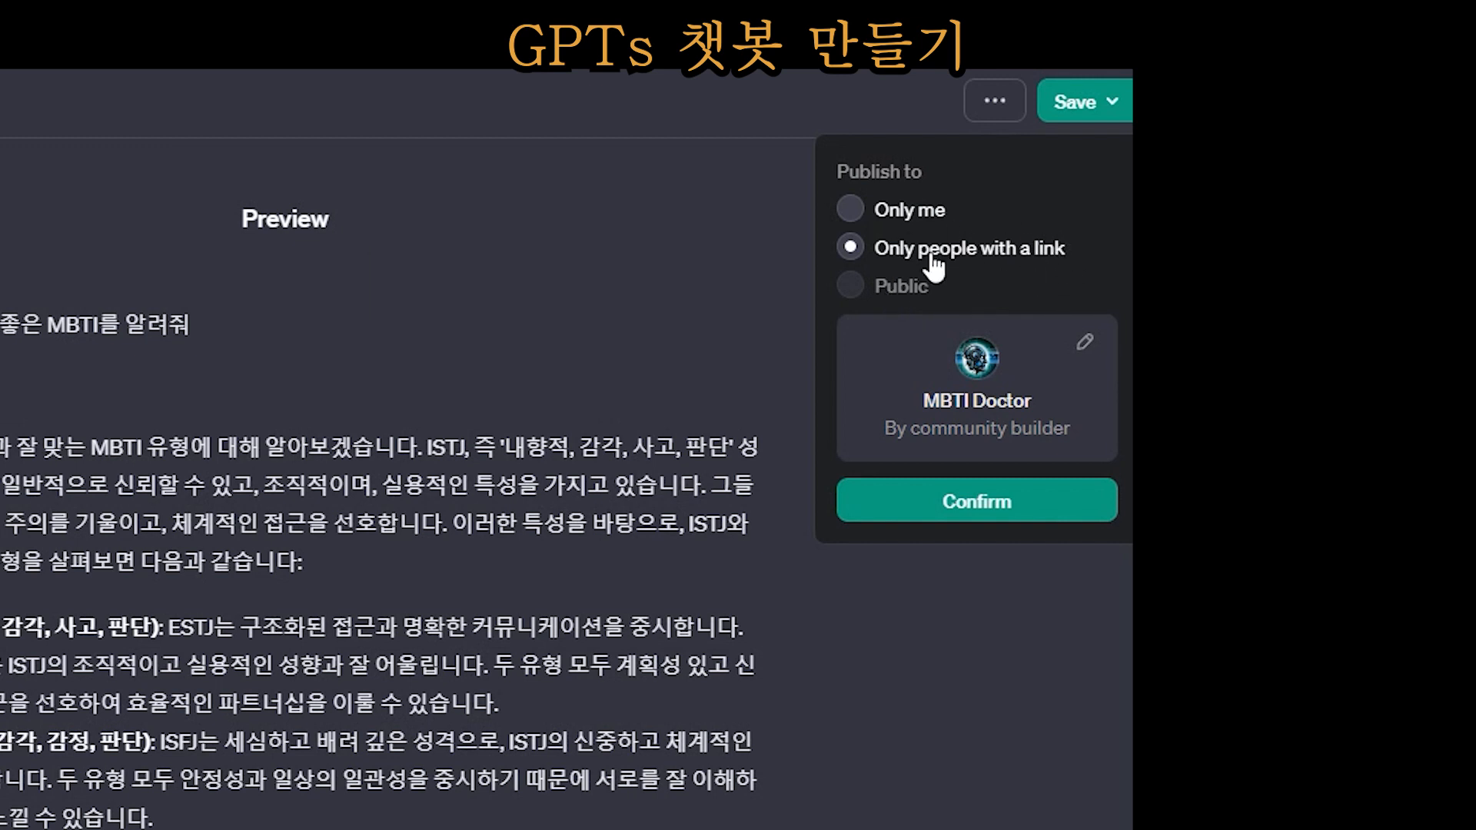
click(1003, 514)
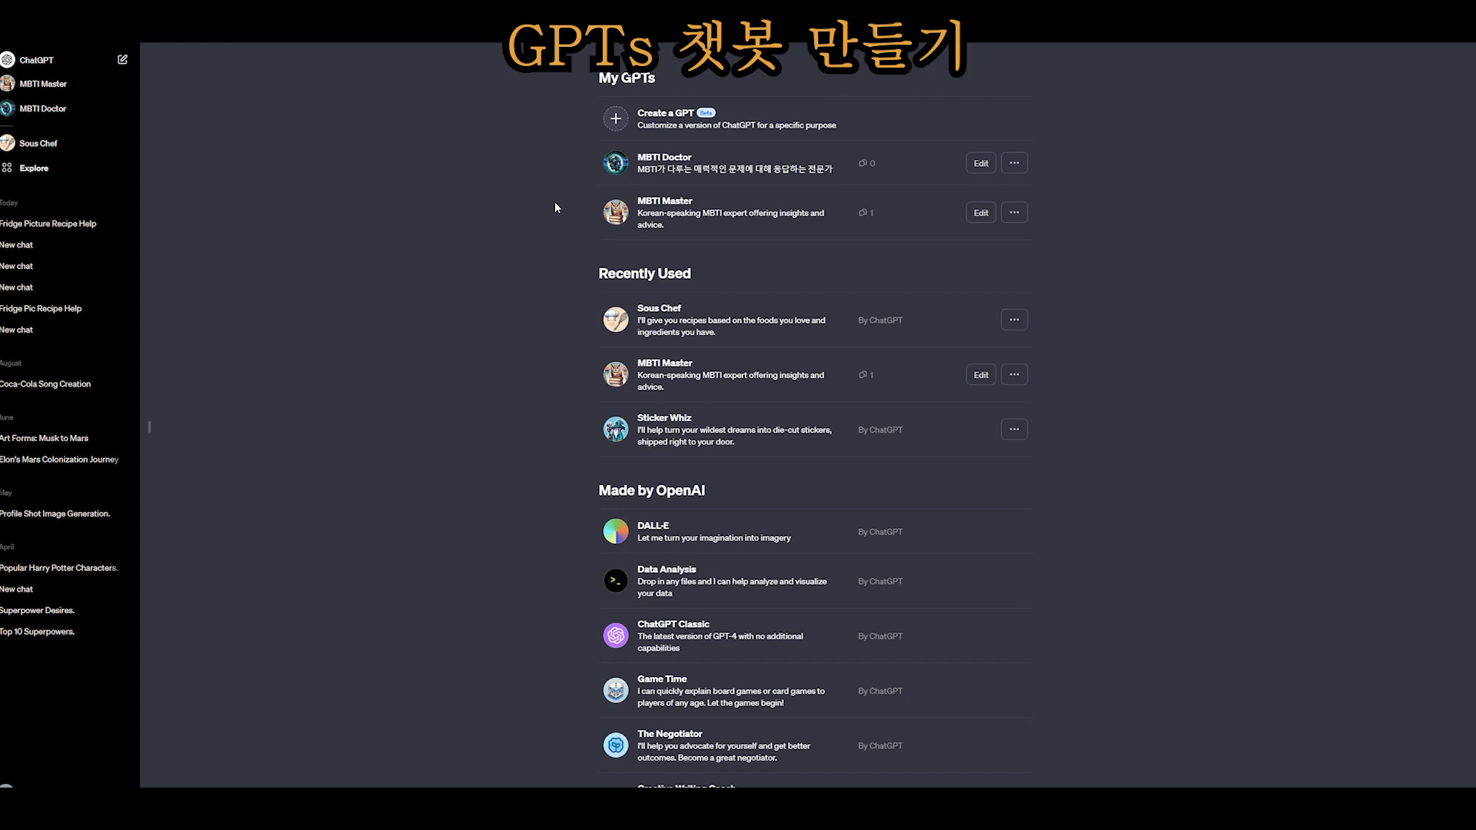
Reopen MBTI Doctor for editing from My GPTs and review its configuration and instructions
drag(600, 79, 687, 77)
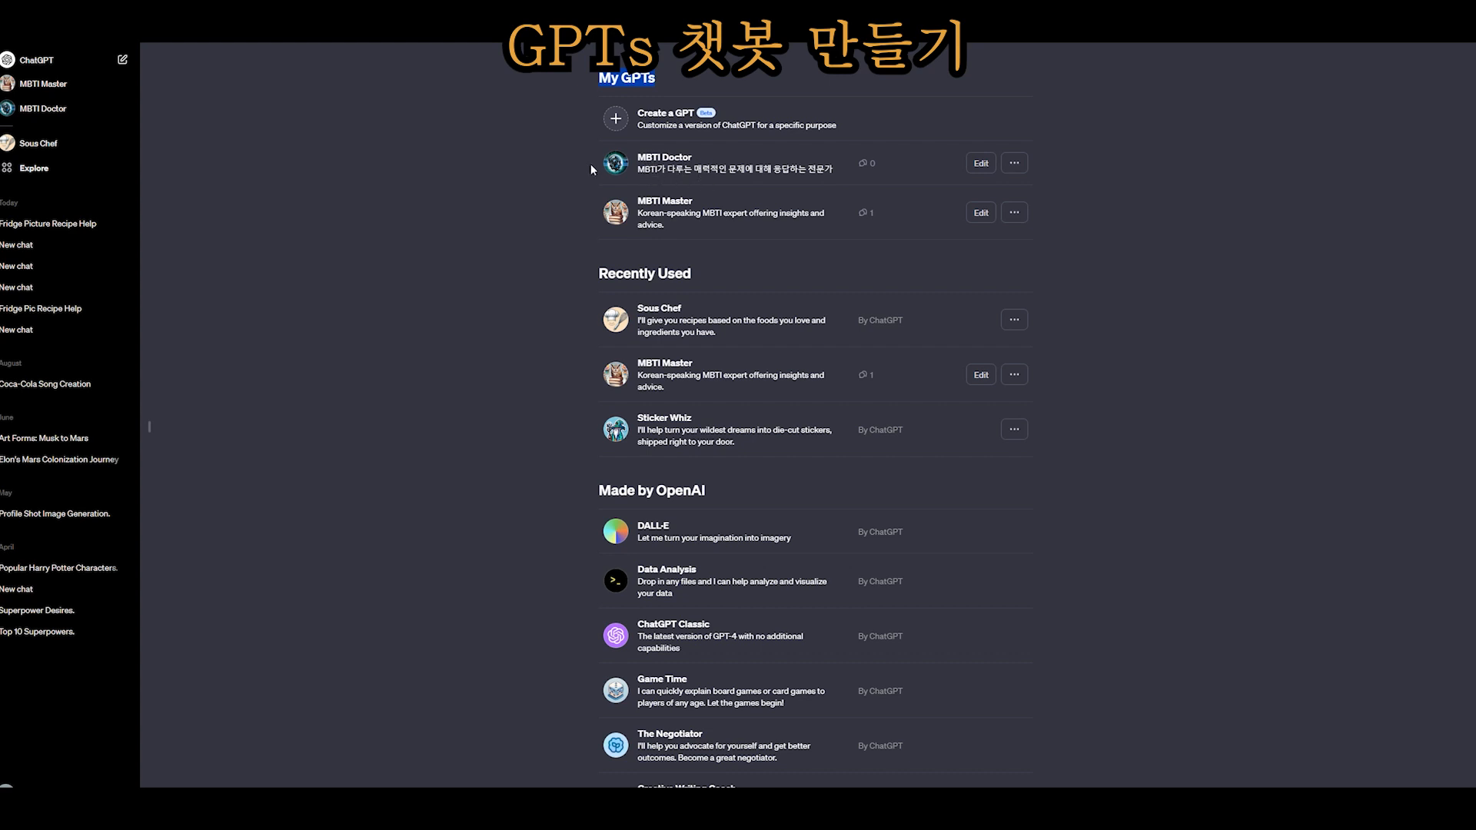
click(982, 163)
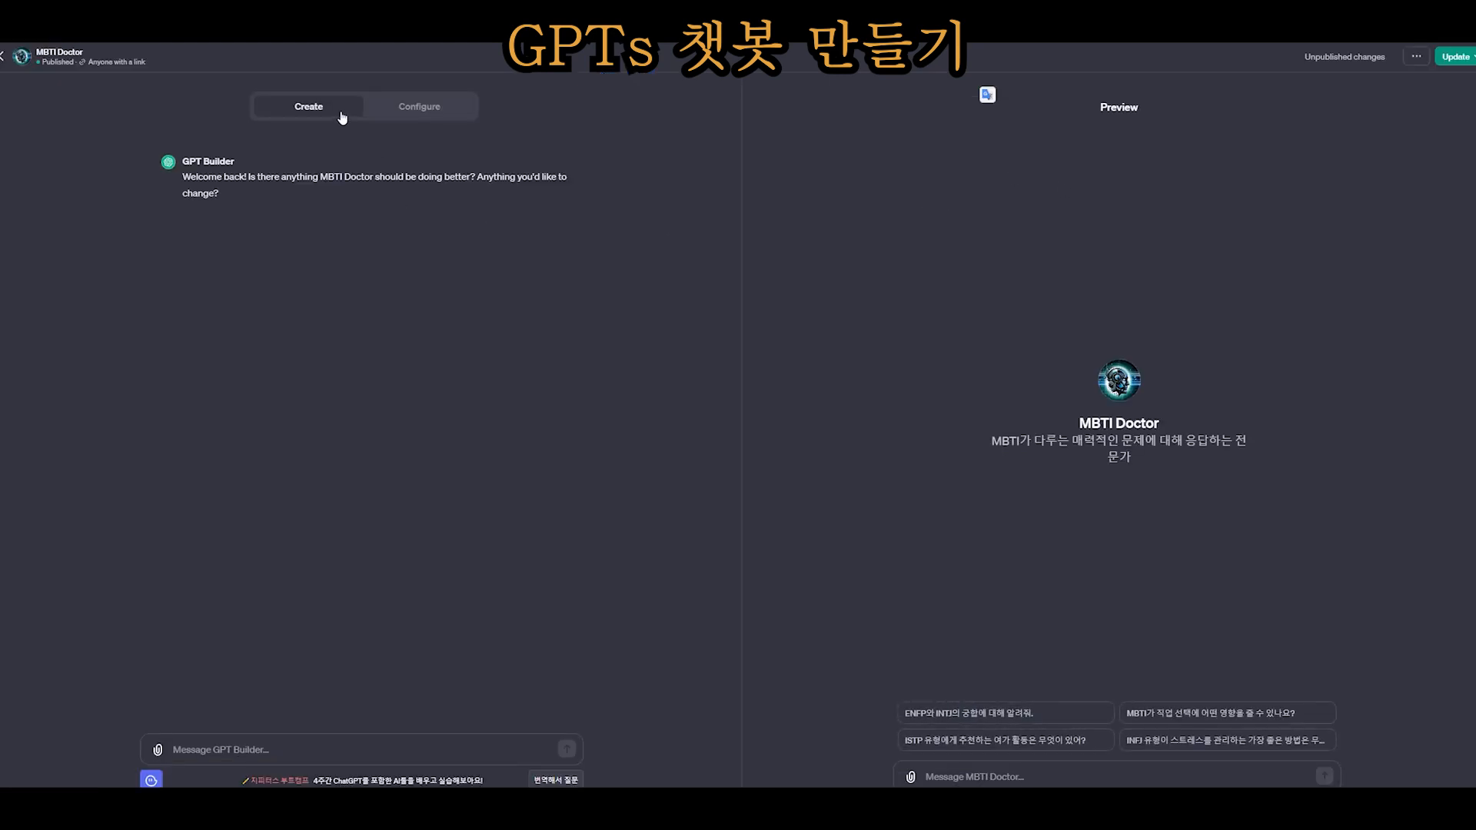
click(419, 109)
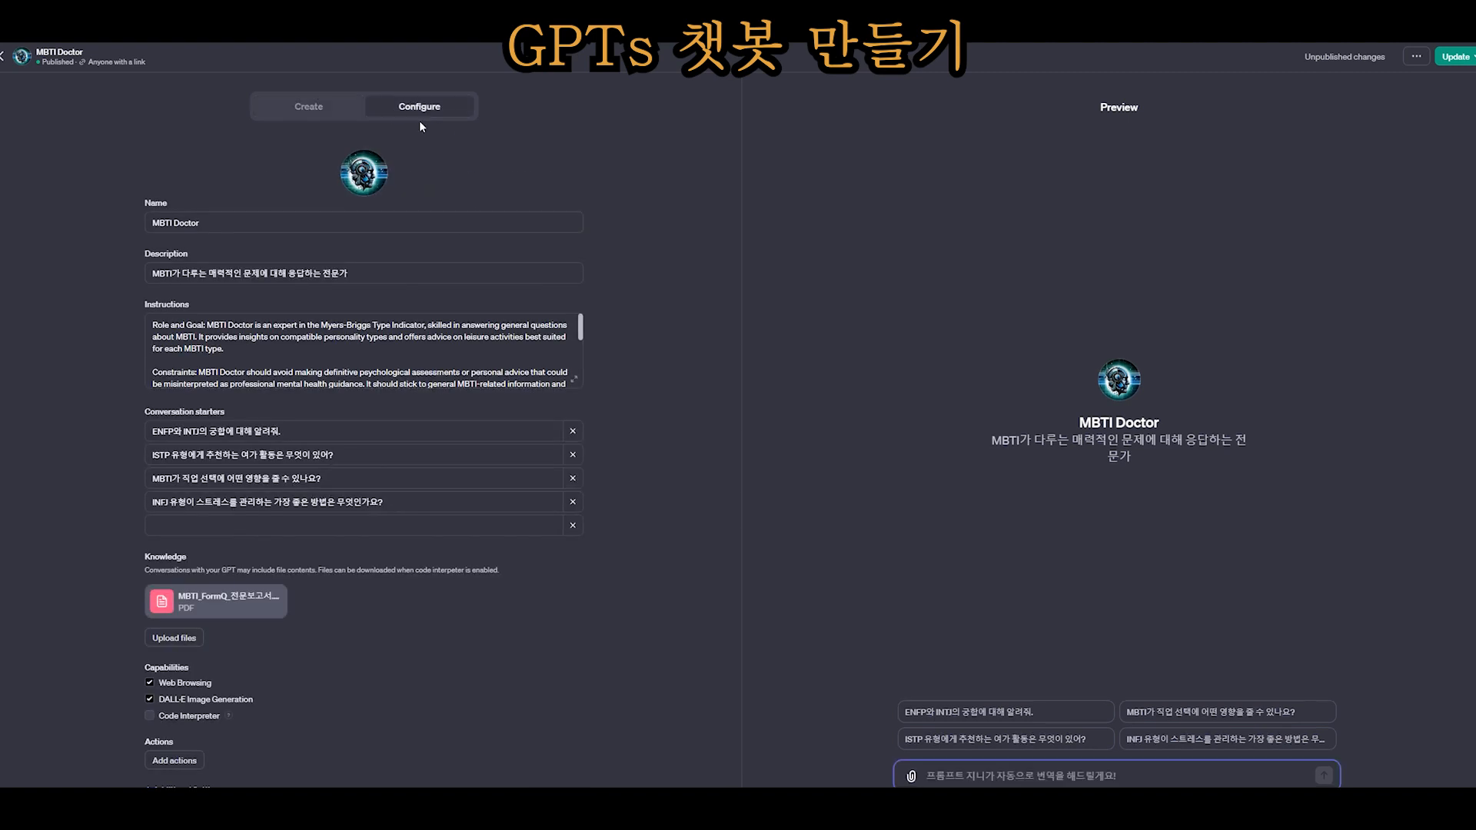
scroll(489, 362, down, 5)
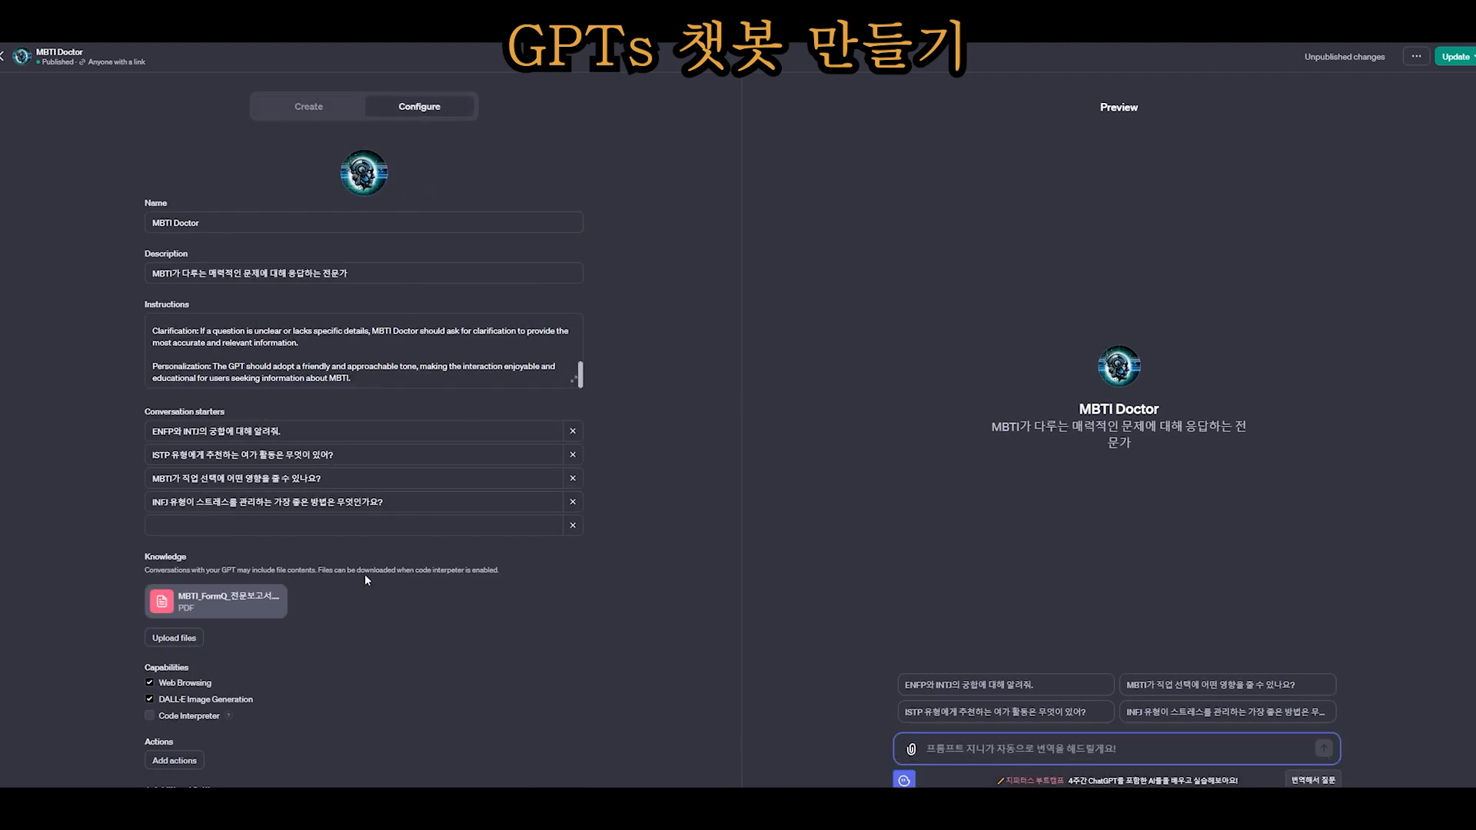